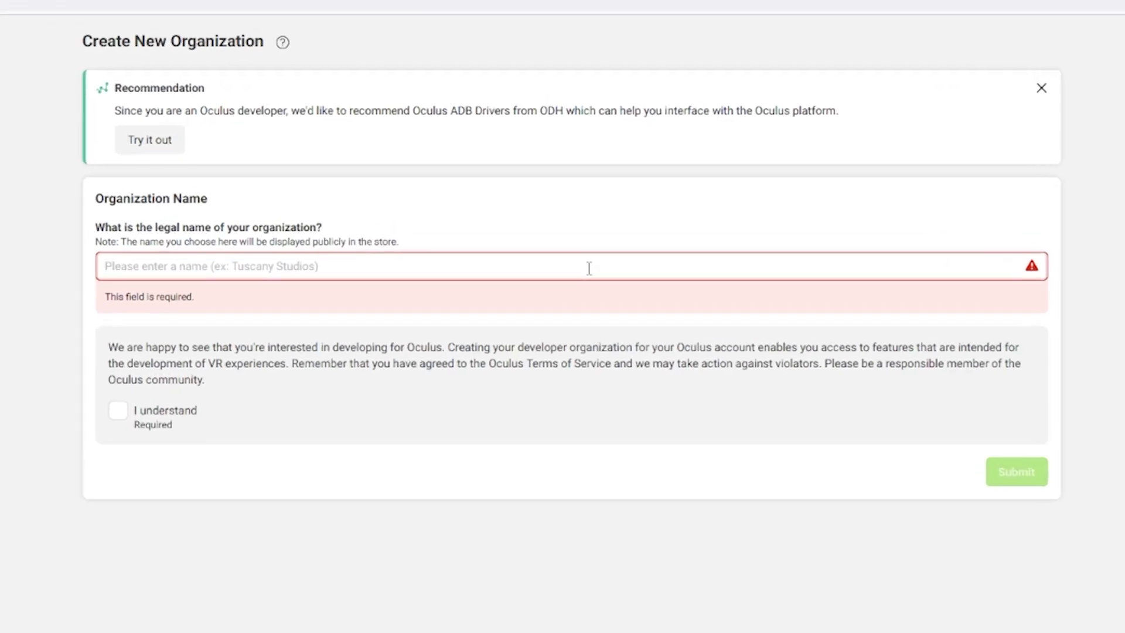
- Create the developer organization 'flobbers', accept the developer terms, submit, and scroll through the NDA
type("flobber")
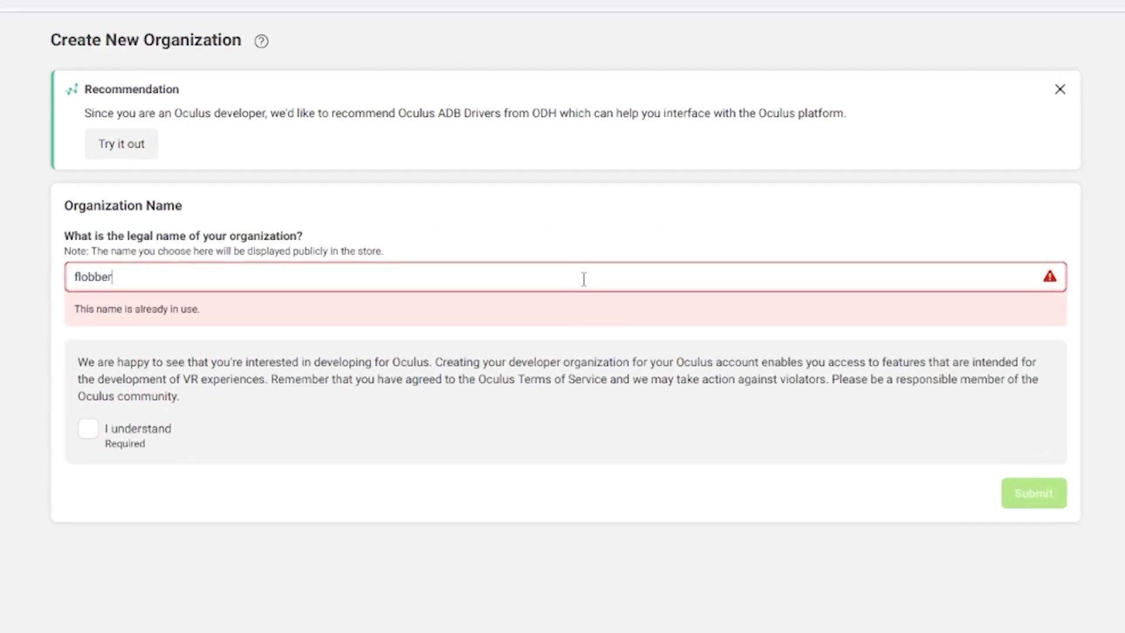
type("s")
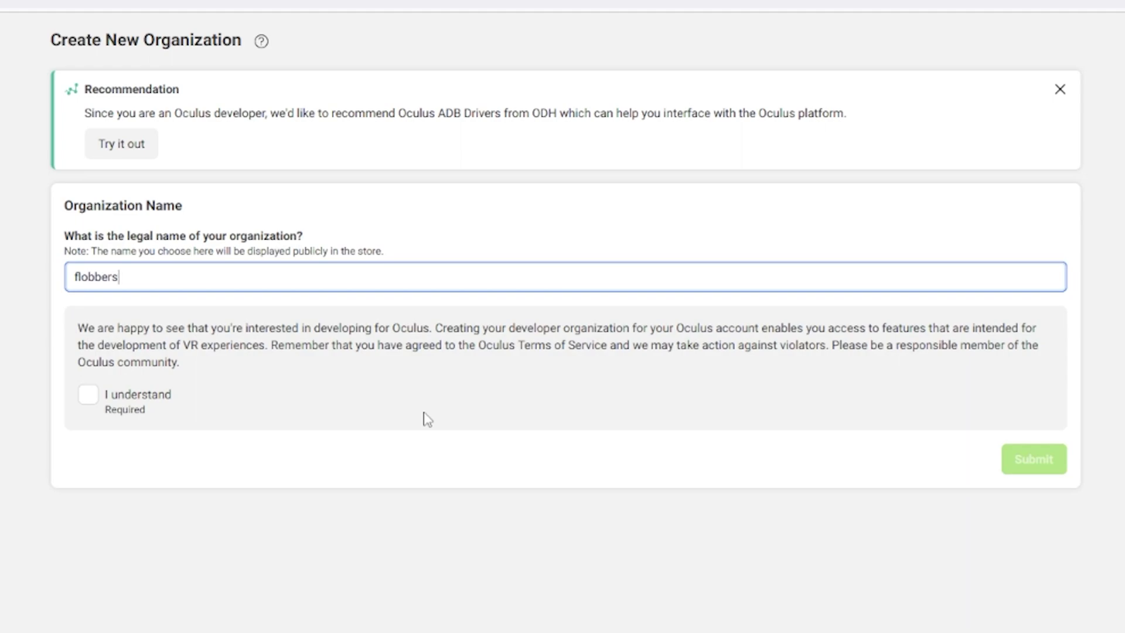
left_click_drag(72, 335, 803, 408)
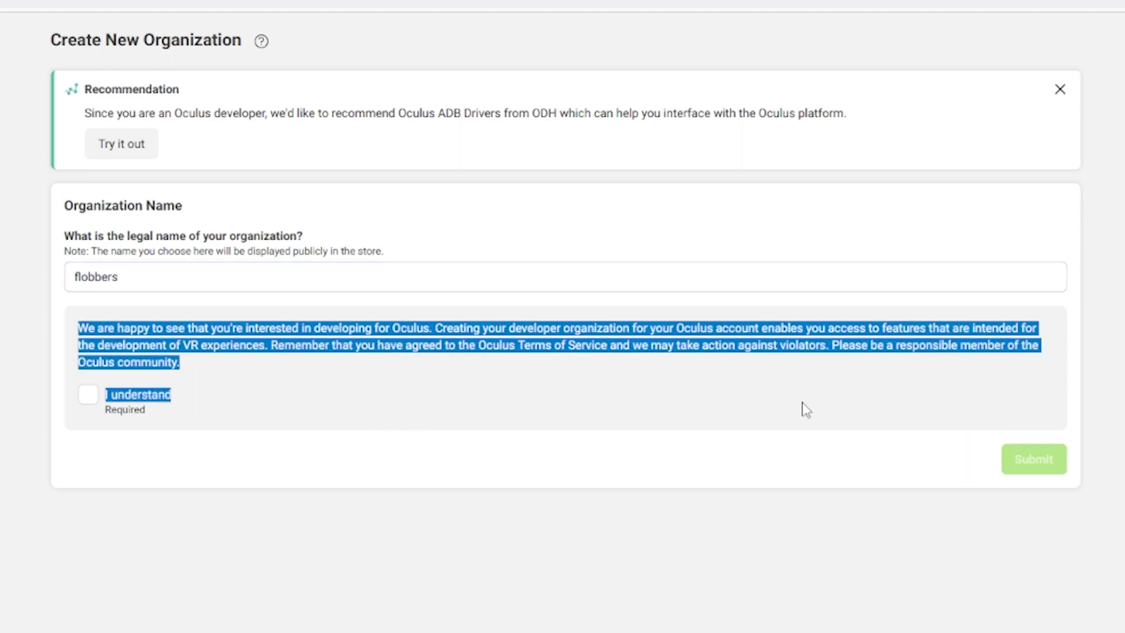
left_click(624, 394)
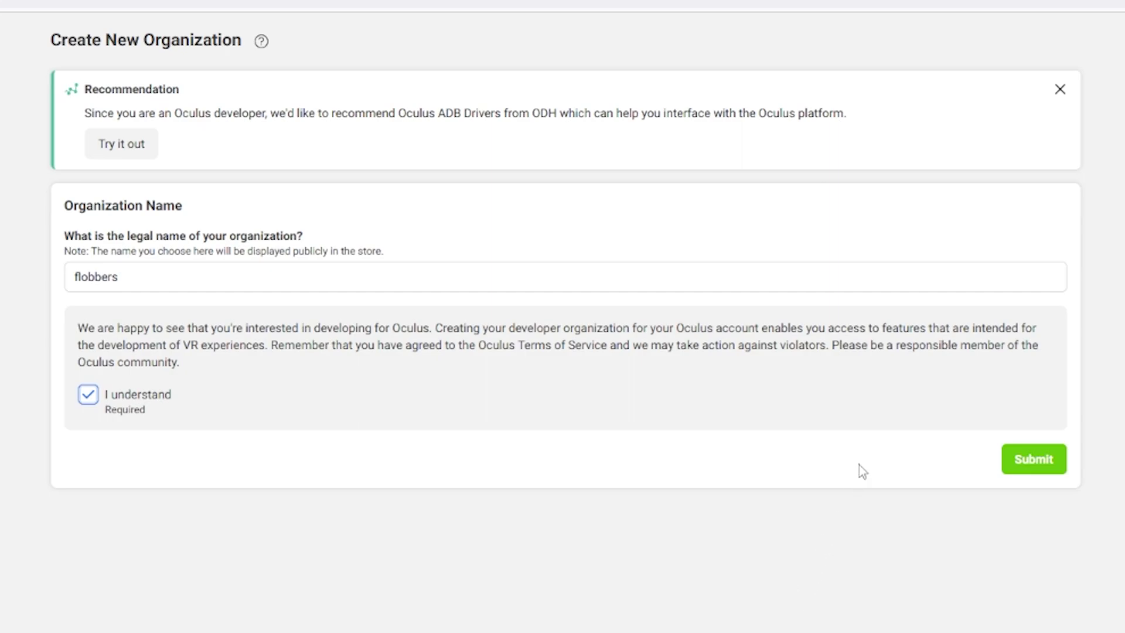
left_click(1040, 476)
scroll(361, 484, "down", 20)
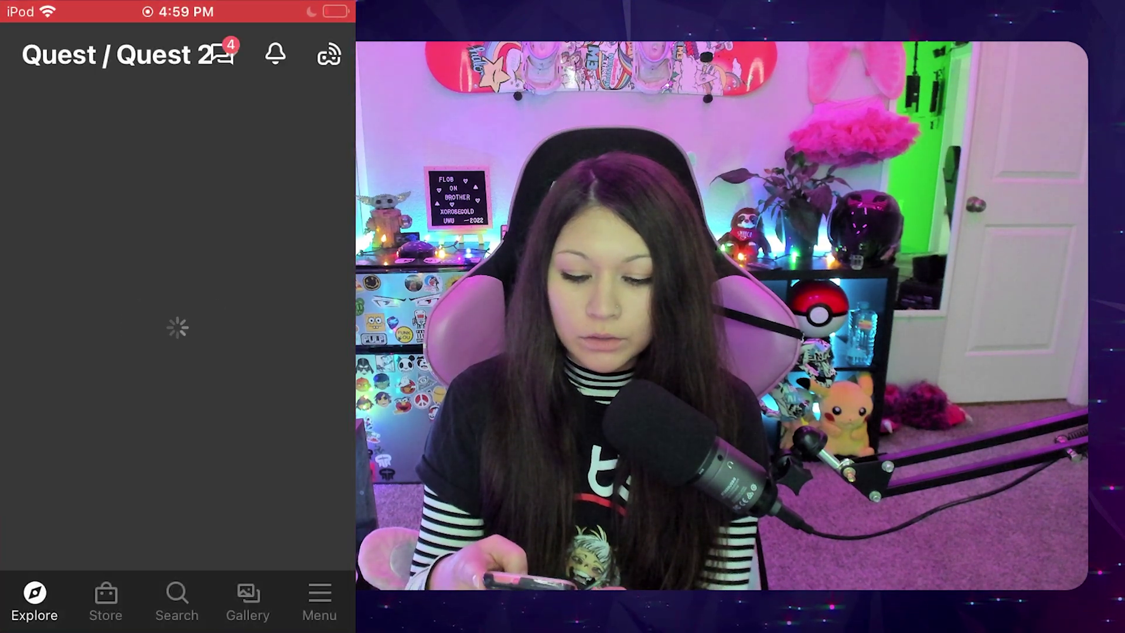
- In the Oculus app, go to Menu > Devices > Quest 2 and open the Developer Mode setting
left_click(319, 603)
left_click(60, 366)
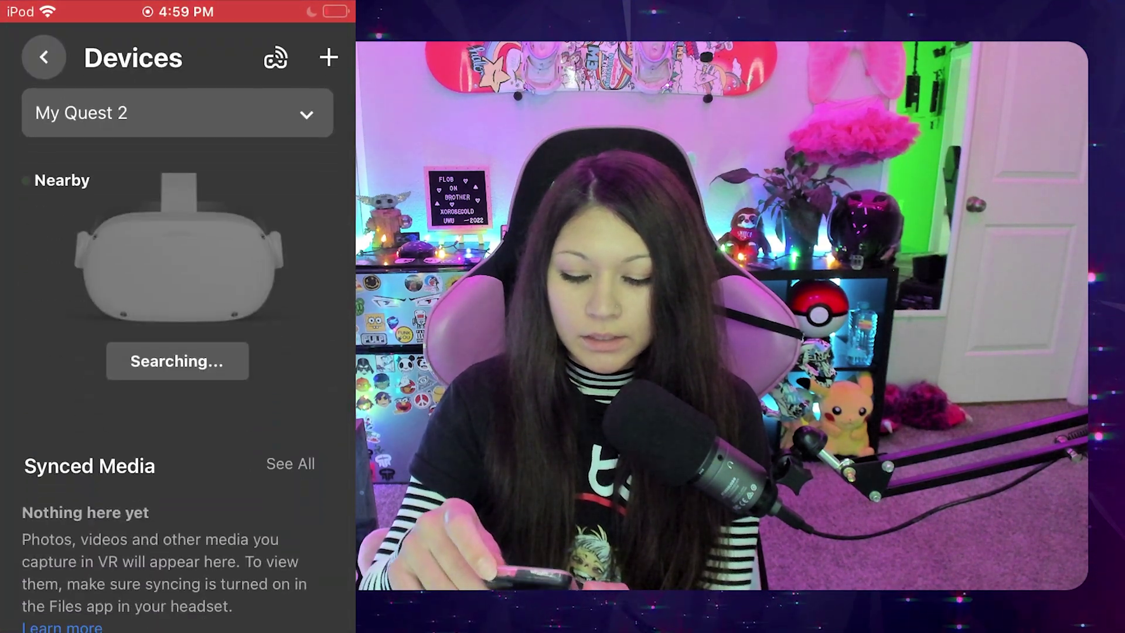
scroll(175, 352, "down", 3)
scroll(176, 352, "down", 5)
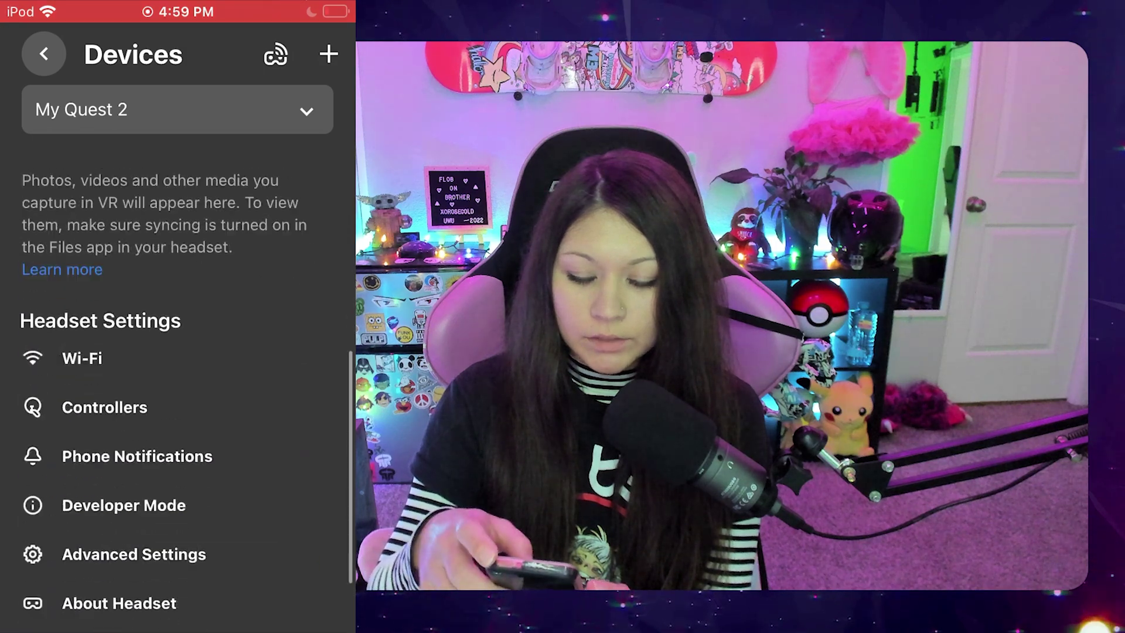
left_click(125, 362)
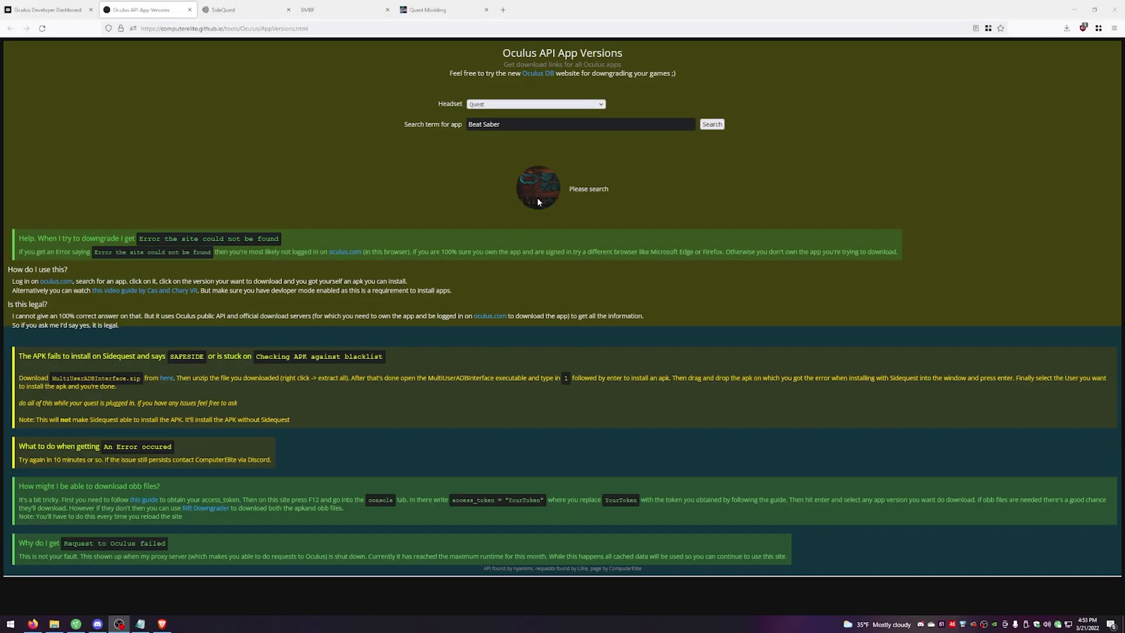
- Search Oculus API App Versions for 'Beat Saber' with Quest as the headset
left_click(59, 13)
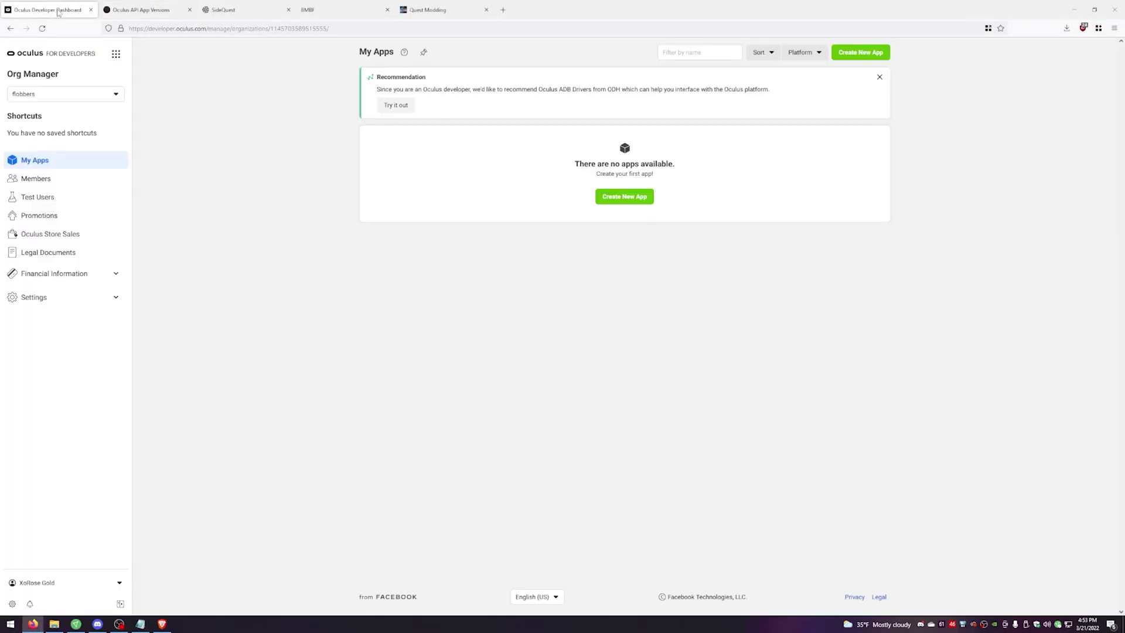
left_click(141, 10)
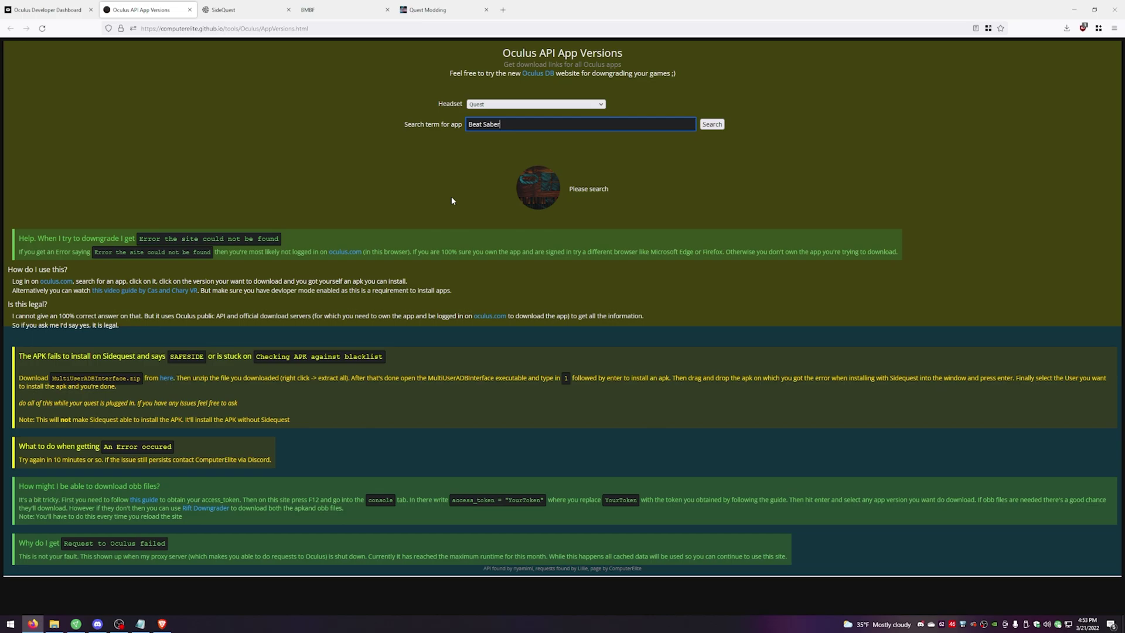
left_click(501, 104)
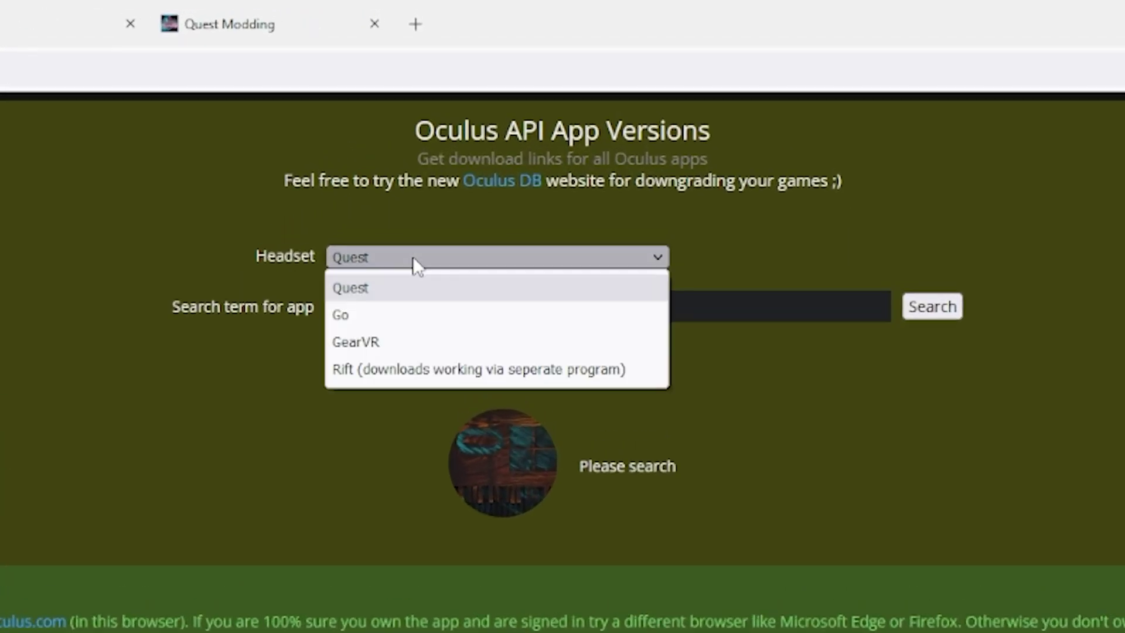
left_click(389, 281)
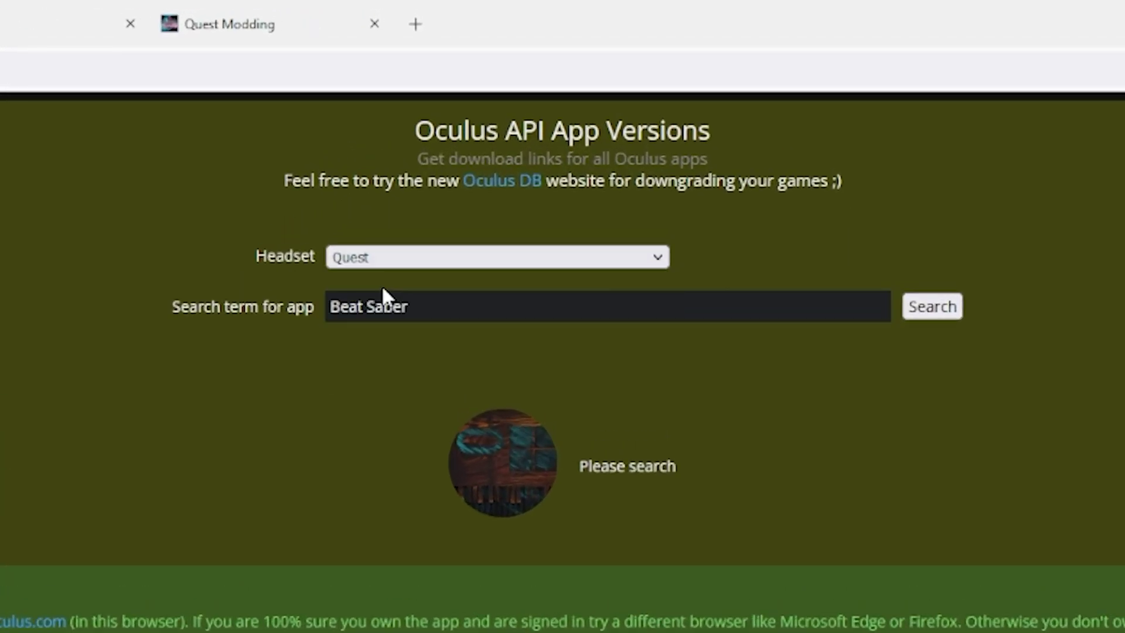
left_click(491, 316)
left_click(937, 306)
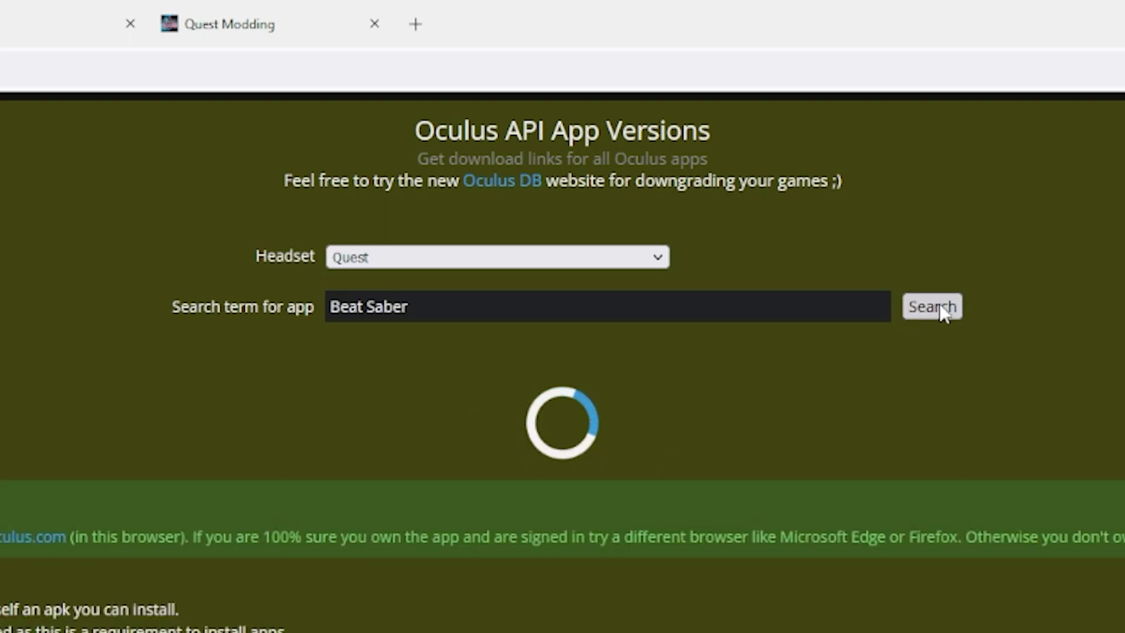
- Open Beat Saber's version list and download an older version's APK
left_click(157, 242)
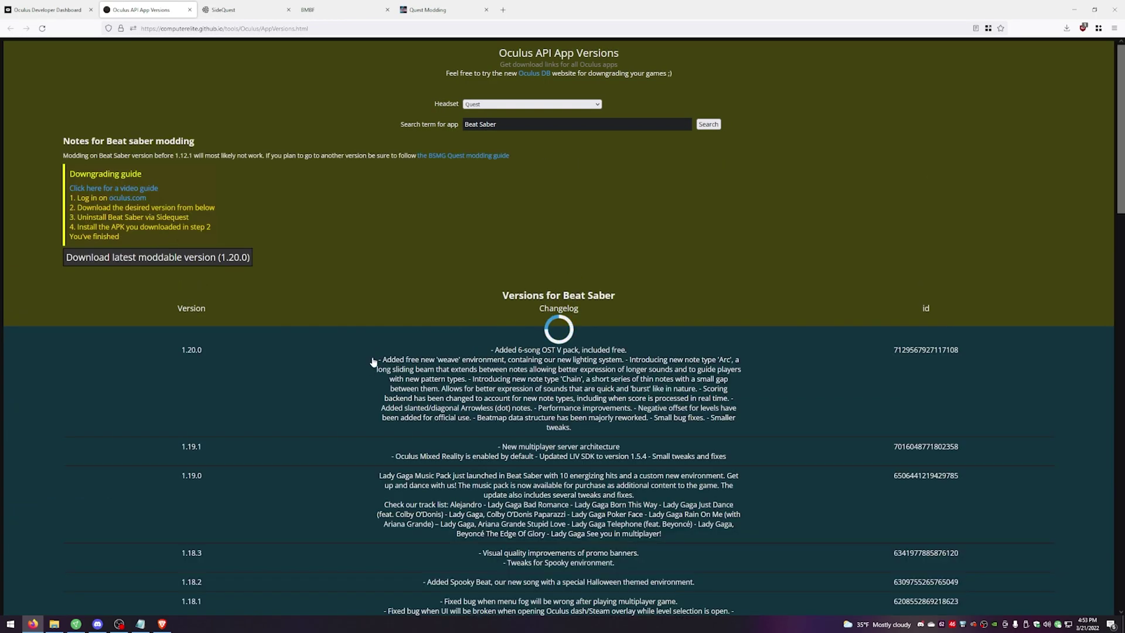
scroll(372, 361, "down", 10)
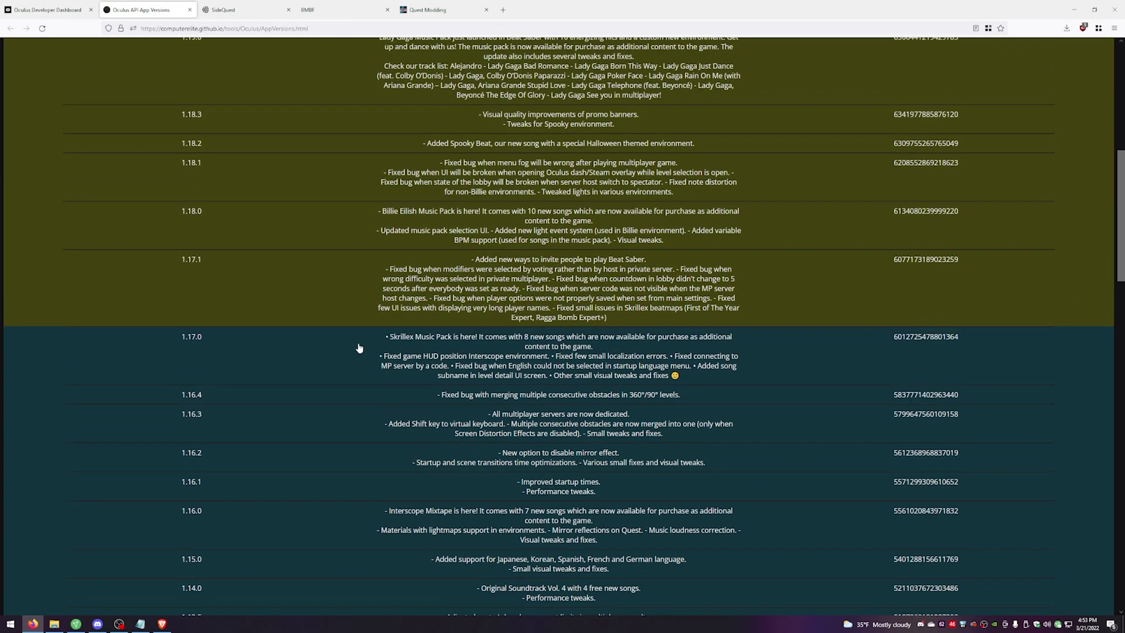
left_click(194, 261)
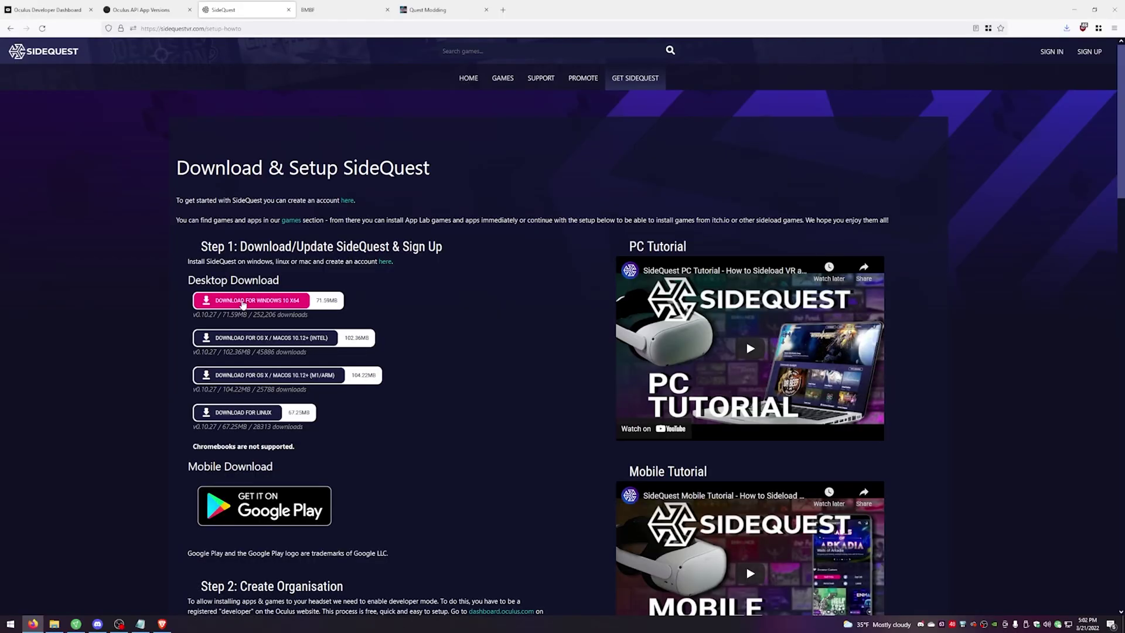
- Download the SideQuest installer for Windows
left_click(242, 301)
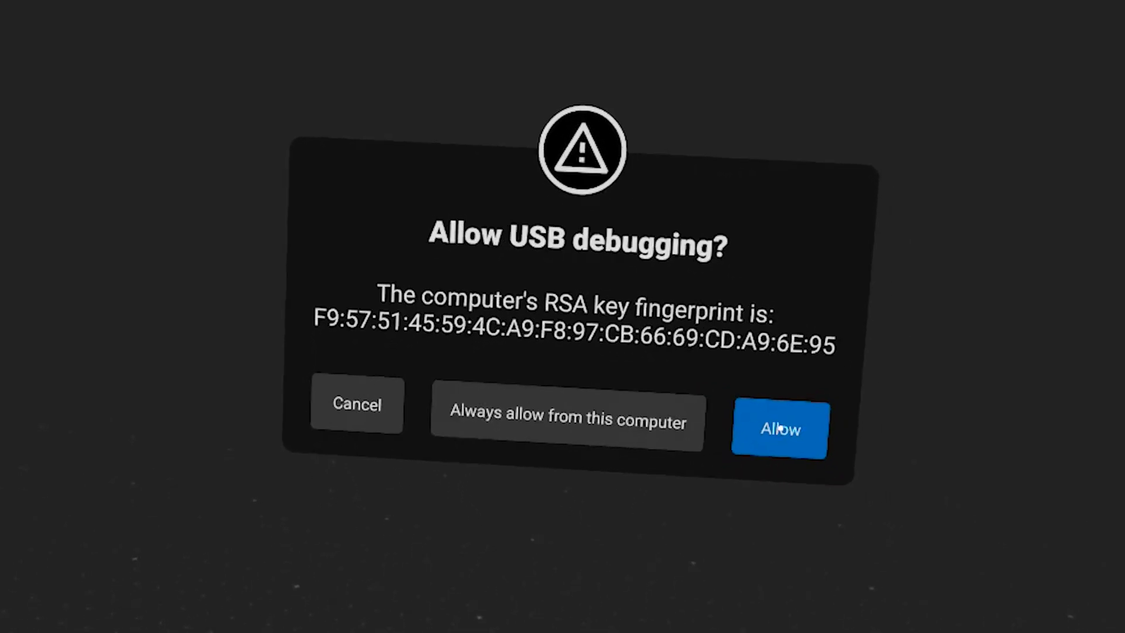
- Allow USB debugging and data access for the connected computer
left_click(760, 442)
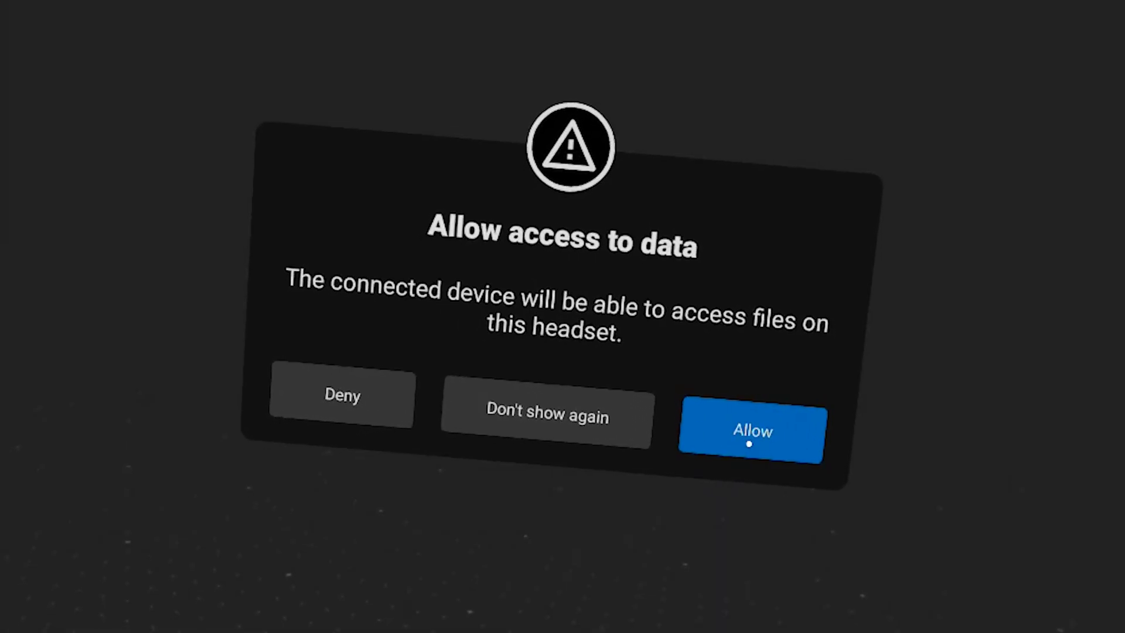
left_click(748, 443)
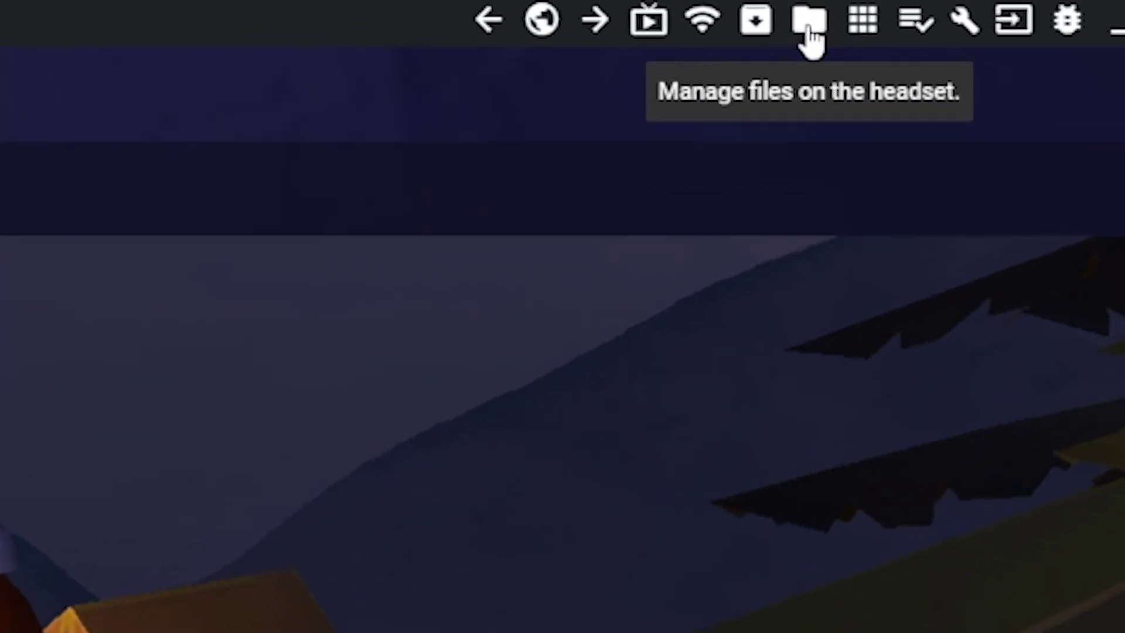
- Browse the headset's files to Android/data/com.beatgames.beatsaber/files
left_click(998, 8)
left_click(354, 135)
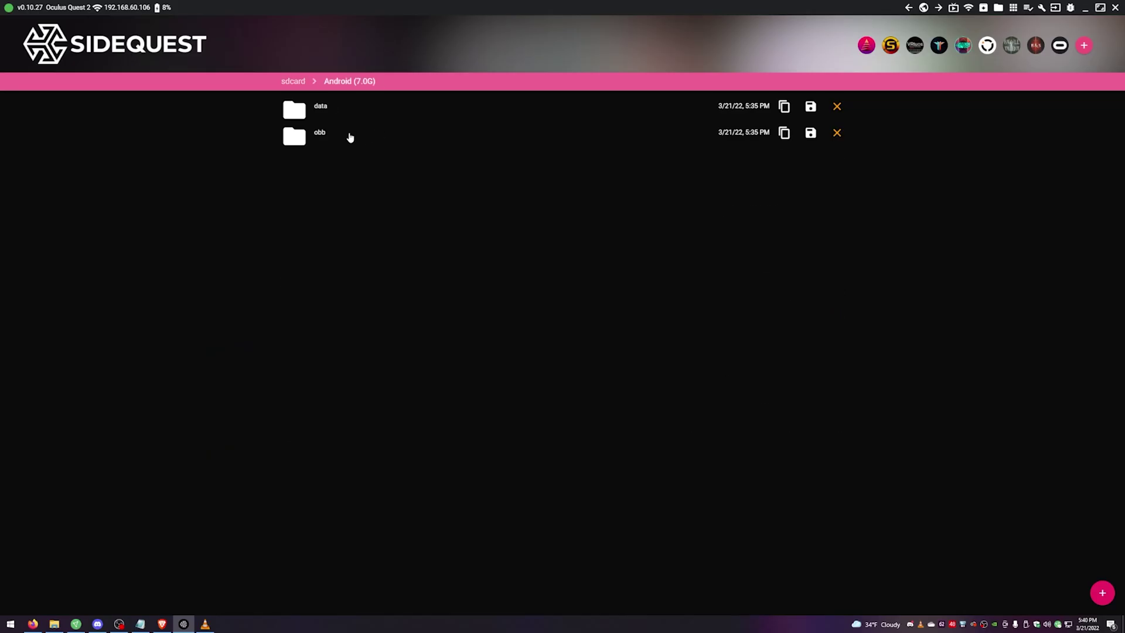
left_click(332, 111)
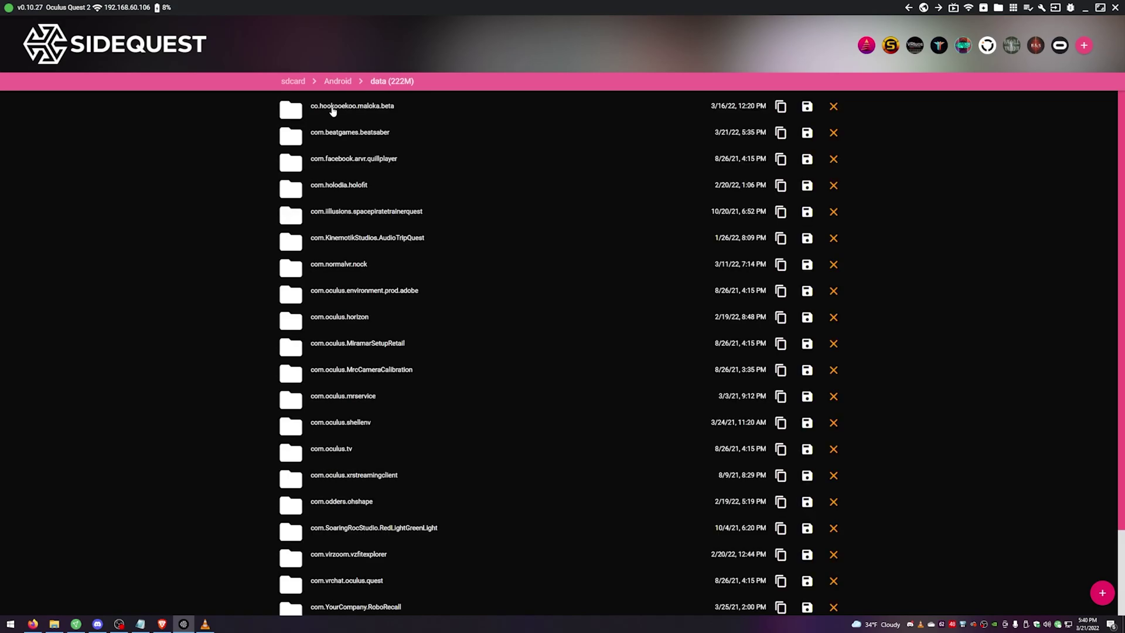
left_click(342, 135)
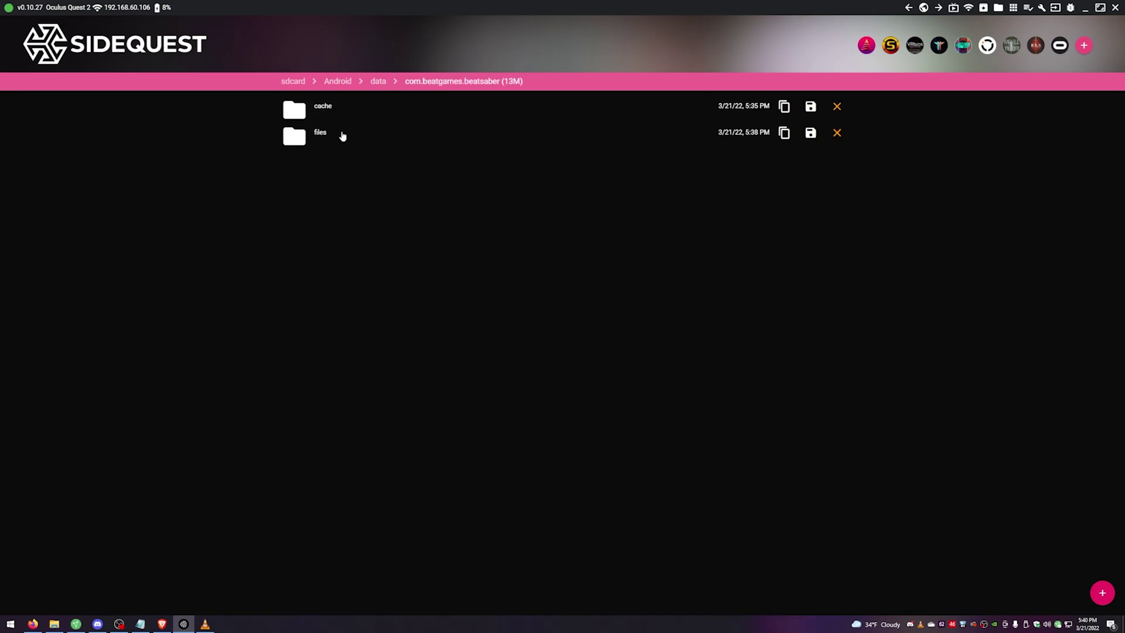
left_click(322, 139)
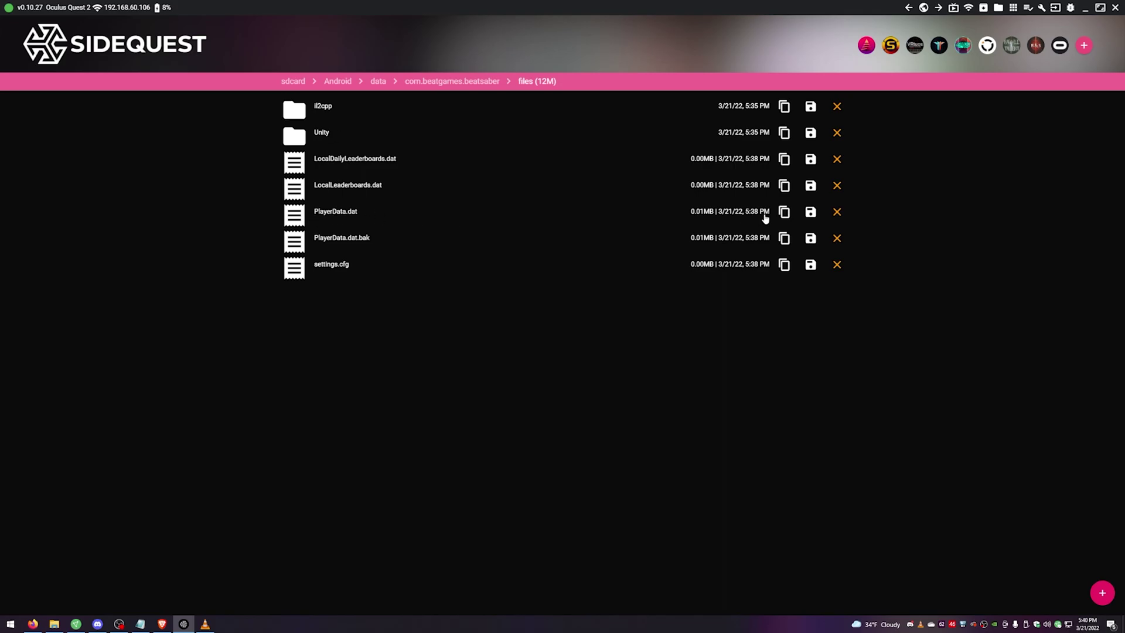
- Save PlayerData.dat to the PC in a new Desktop folder 'savefile'
left_click(810, 212)
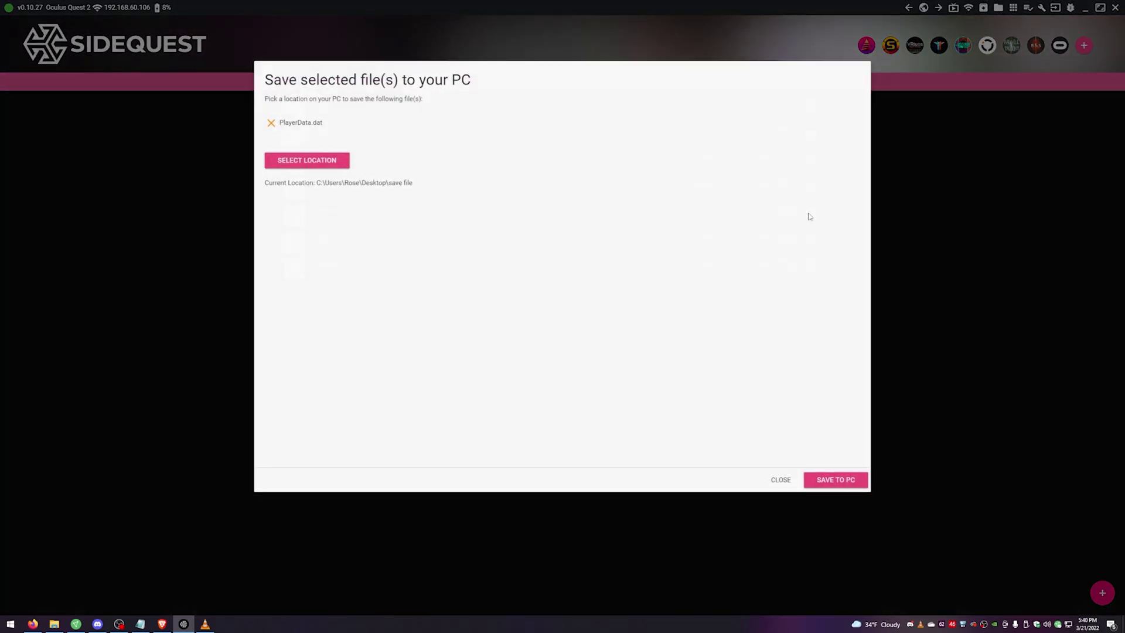
left_click(293, 161)
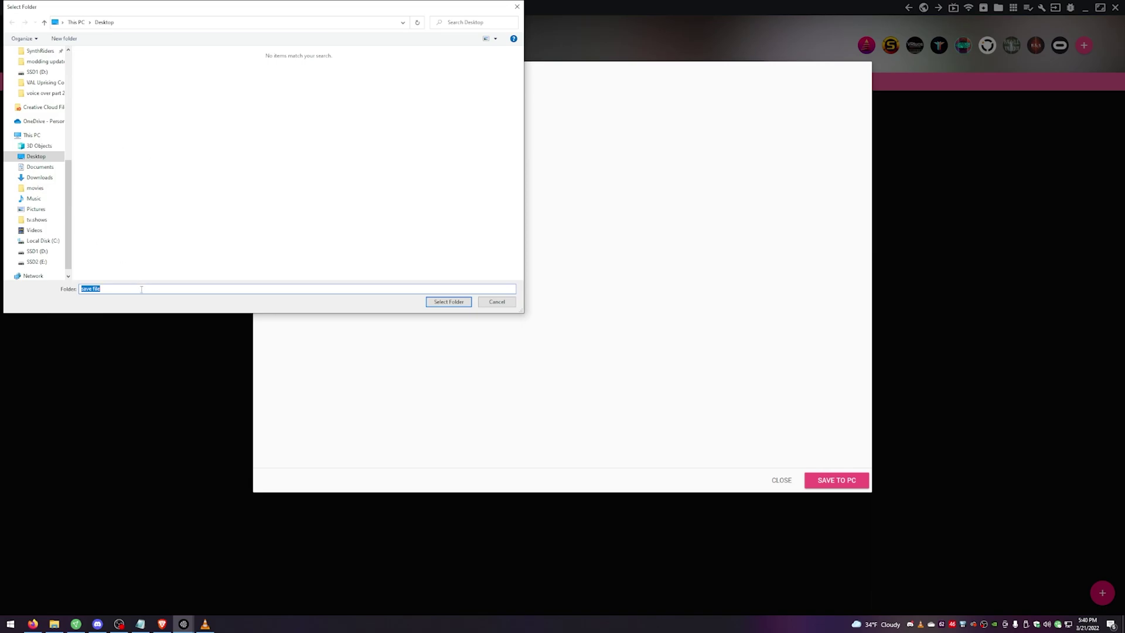
right_click(140, 217)
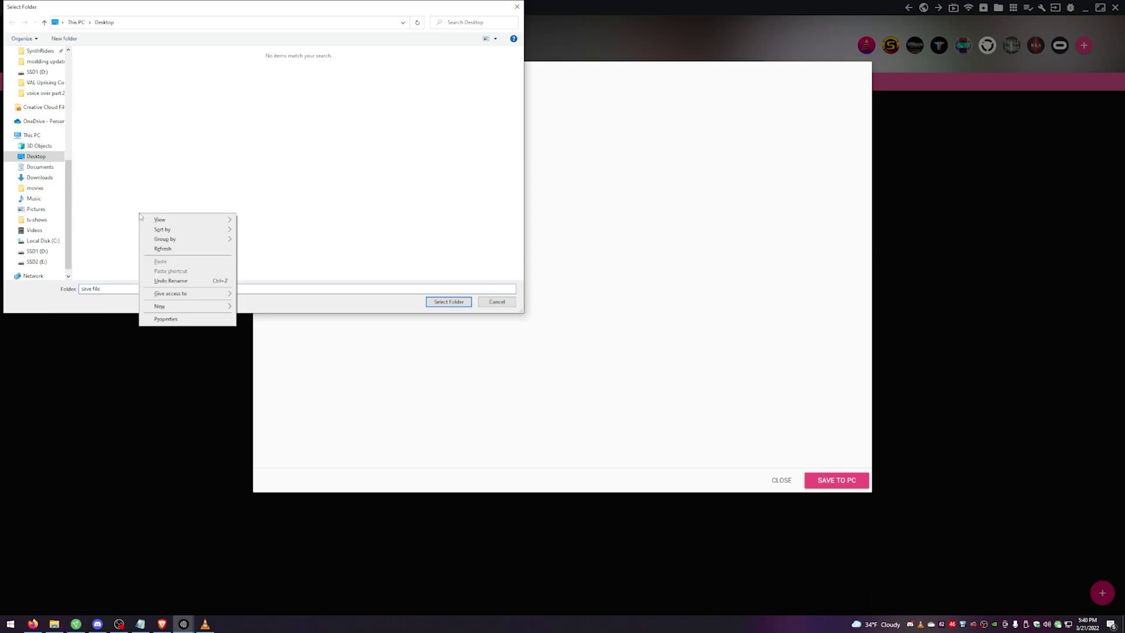
mouse_move(184, 309)
left_click(264, 308)
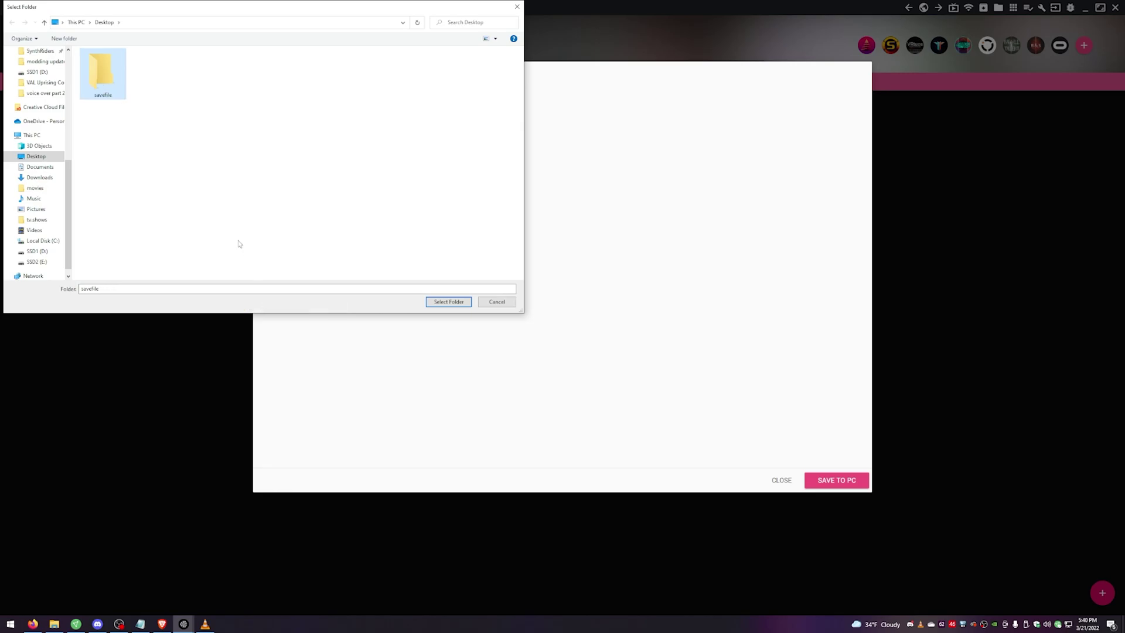
left_click(429, 300)
left_click(825, 479)
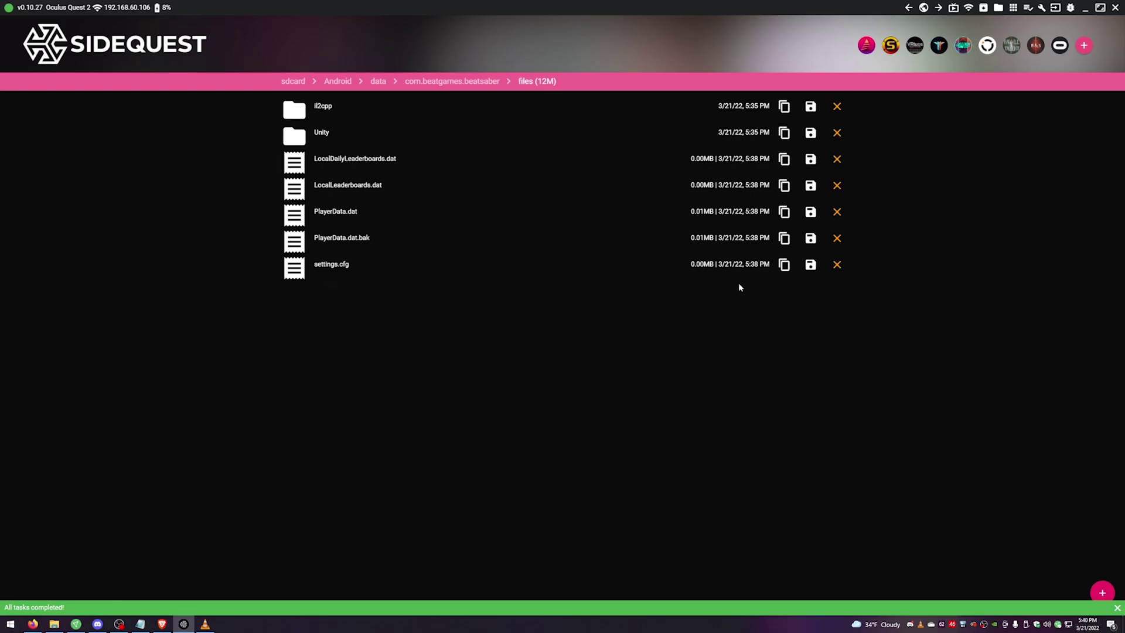
- Save settings.cfg to the PC in the same Desktop savefile folder
left_click(809, 266)
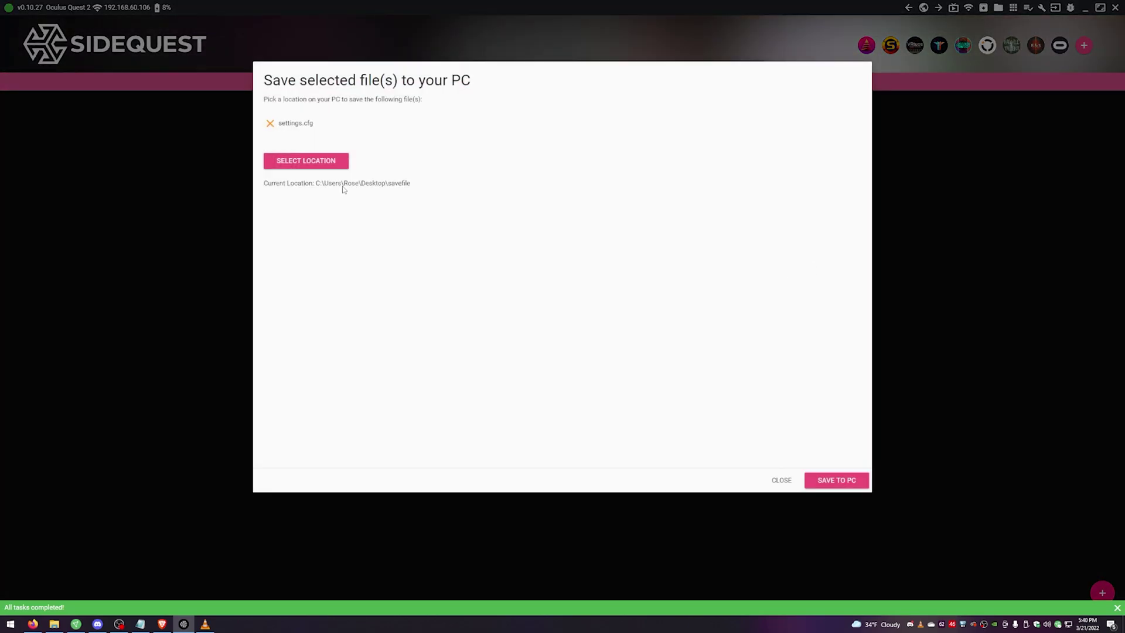
left_click(306, 162)
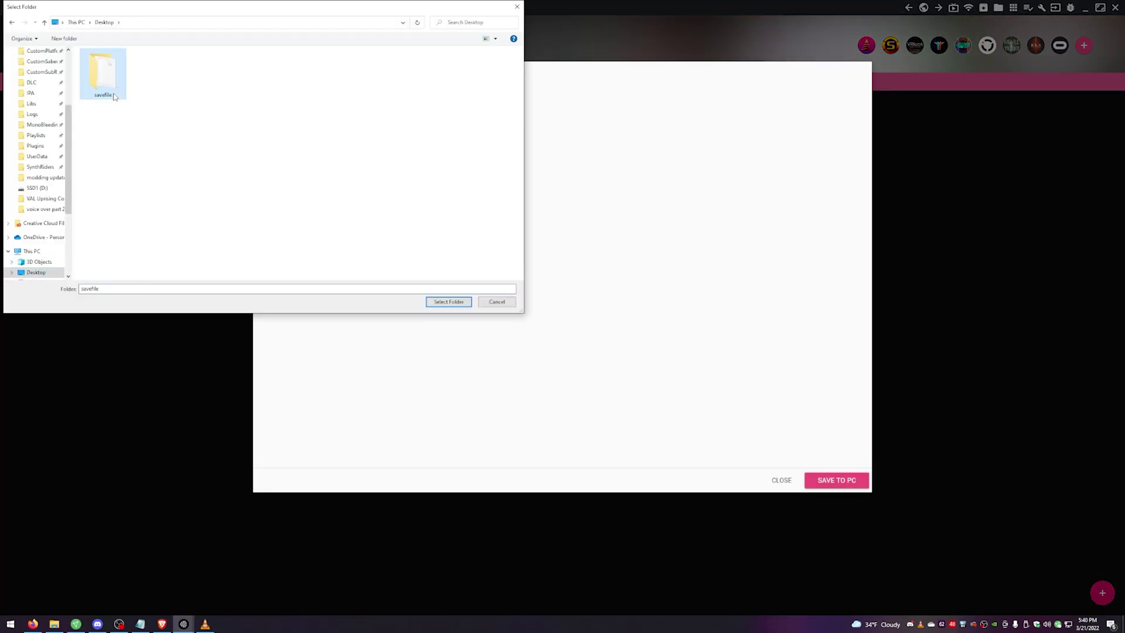
left_click(444, 303)
left_click(836, 480)
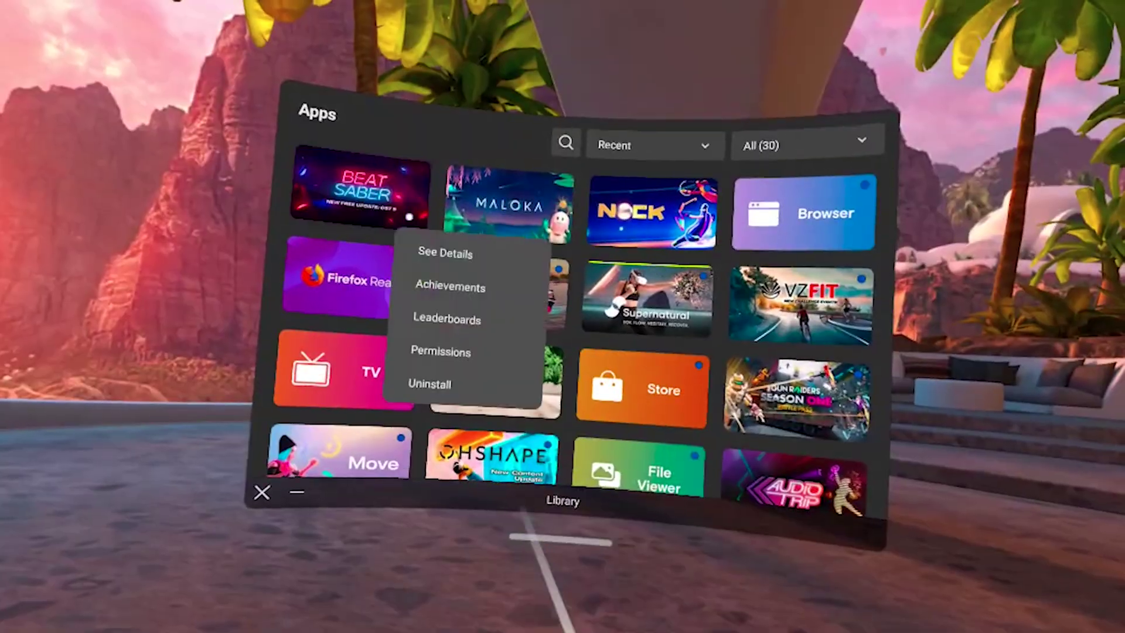
- Uninstall Beat Saber from the headset's Apps library and confirm
left_click(434, 382)
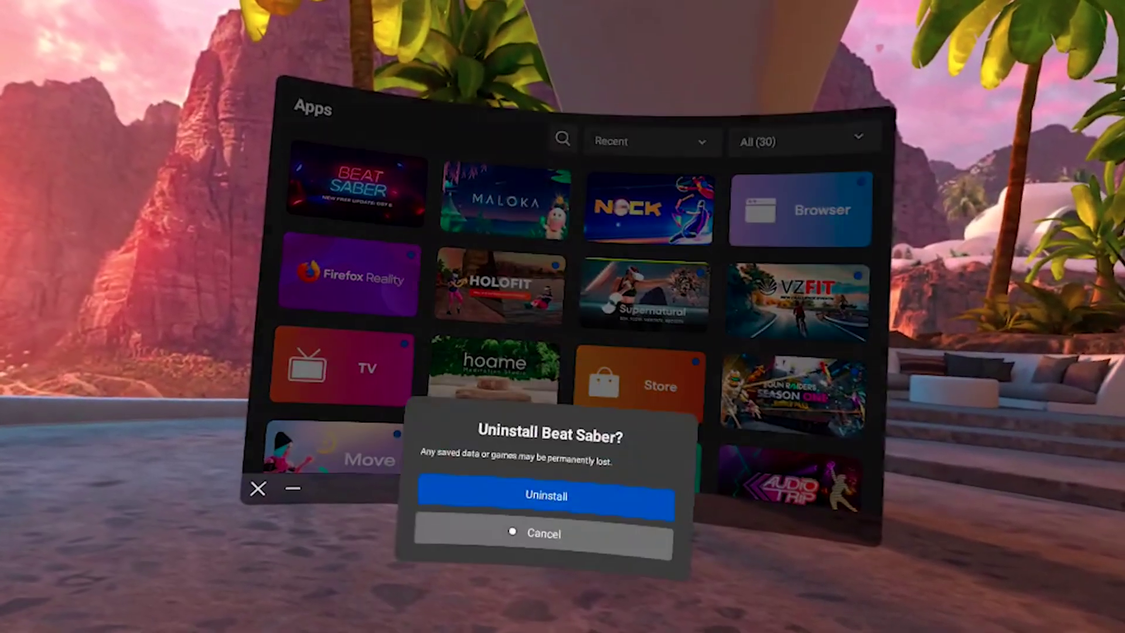
left_click(577, 487)
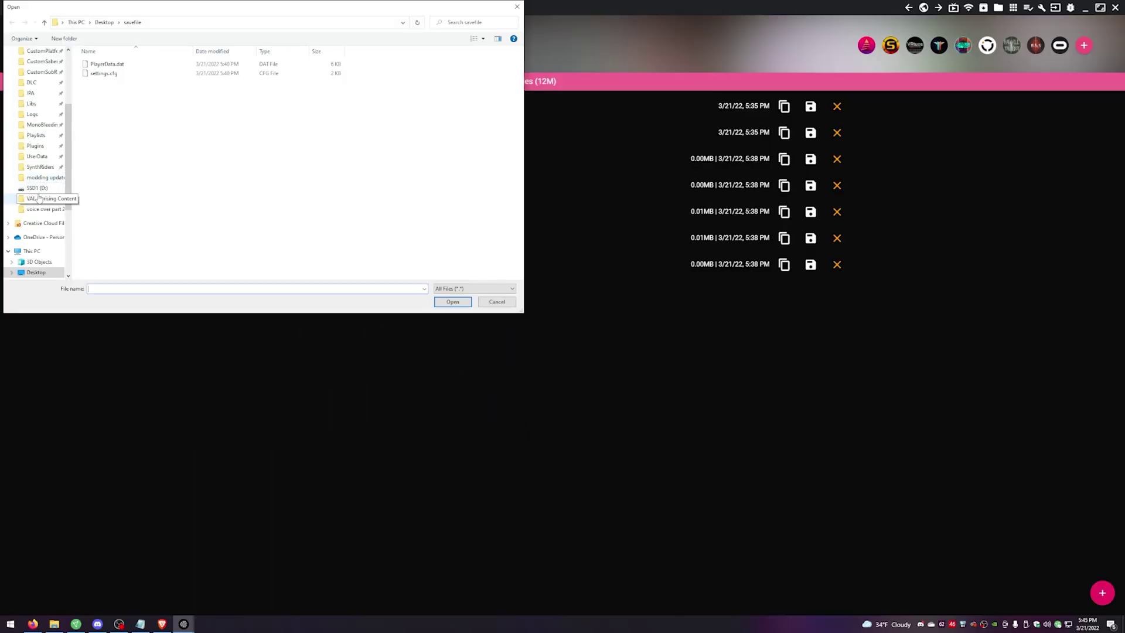
- Install beat-saber.apk from the Downloads folder onto the headset
left_click(47, 274)
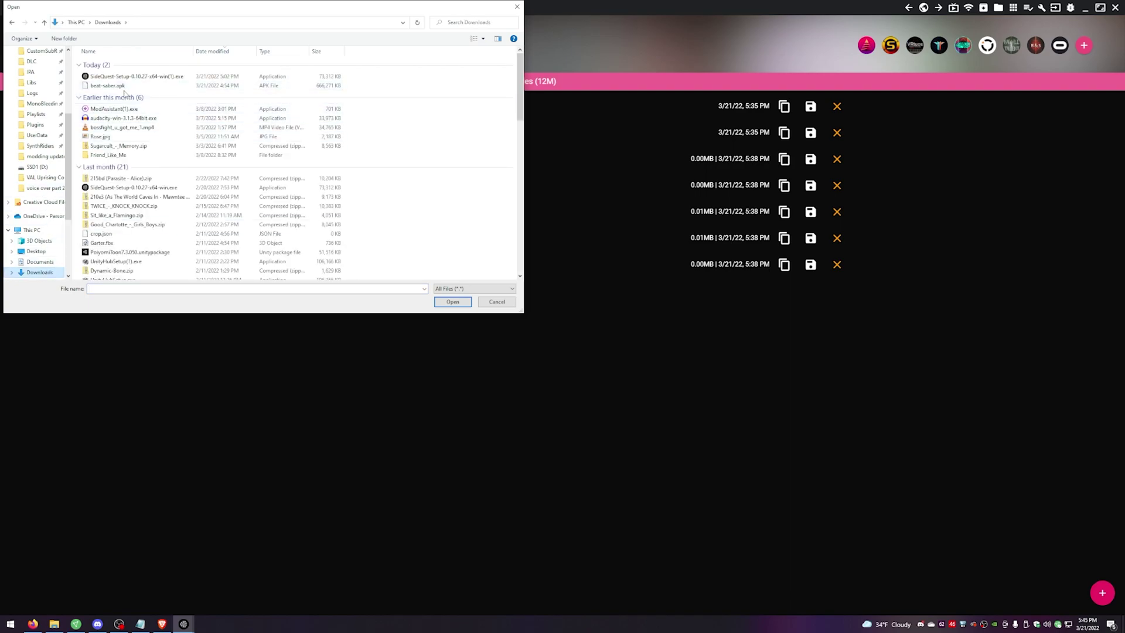
left_click(114, 86)
left_click(453, 302)
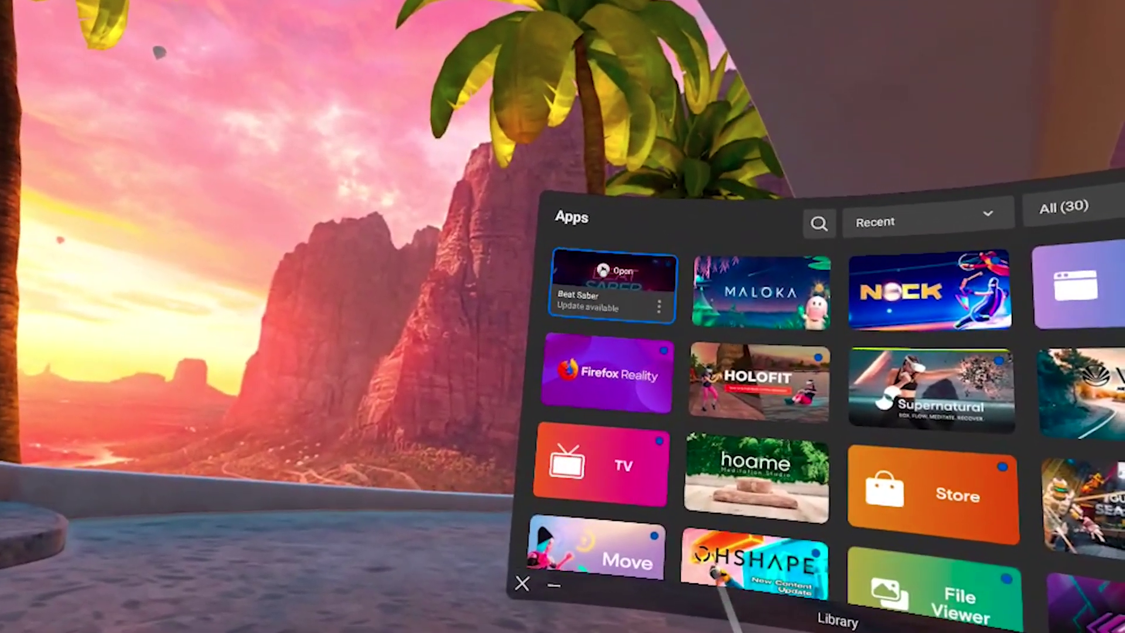
- Launch Beat Saber and choose Update Later to skip the offered update
left_click(612, 287)
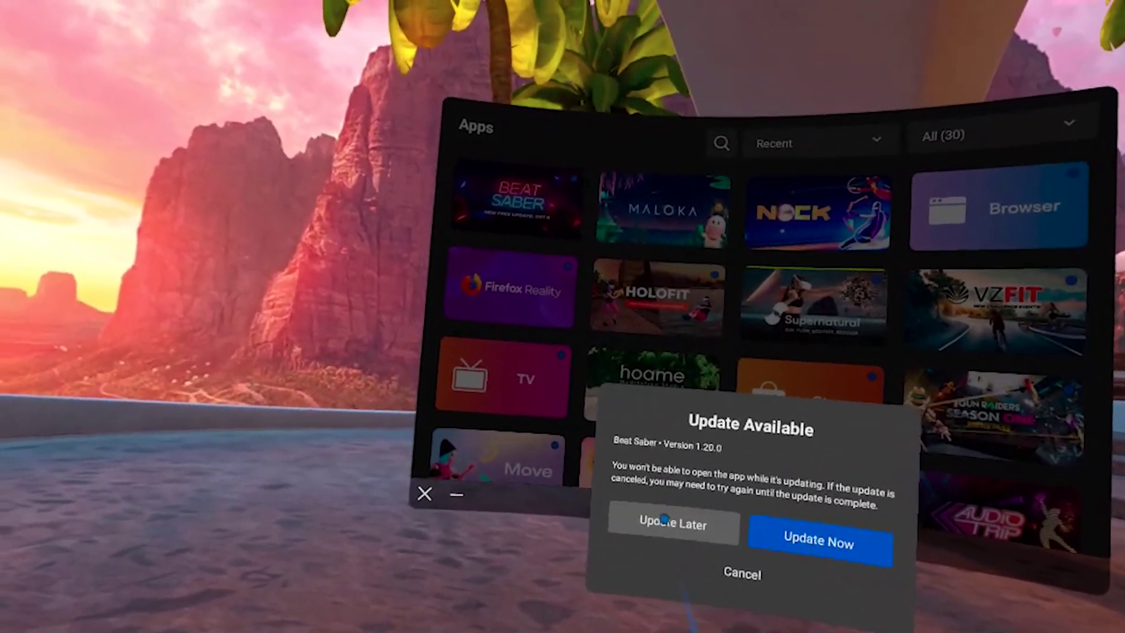
left_click(663, 519)
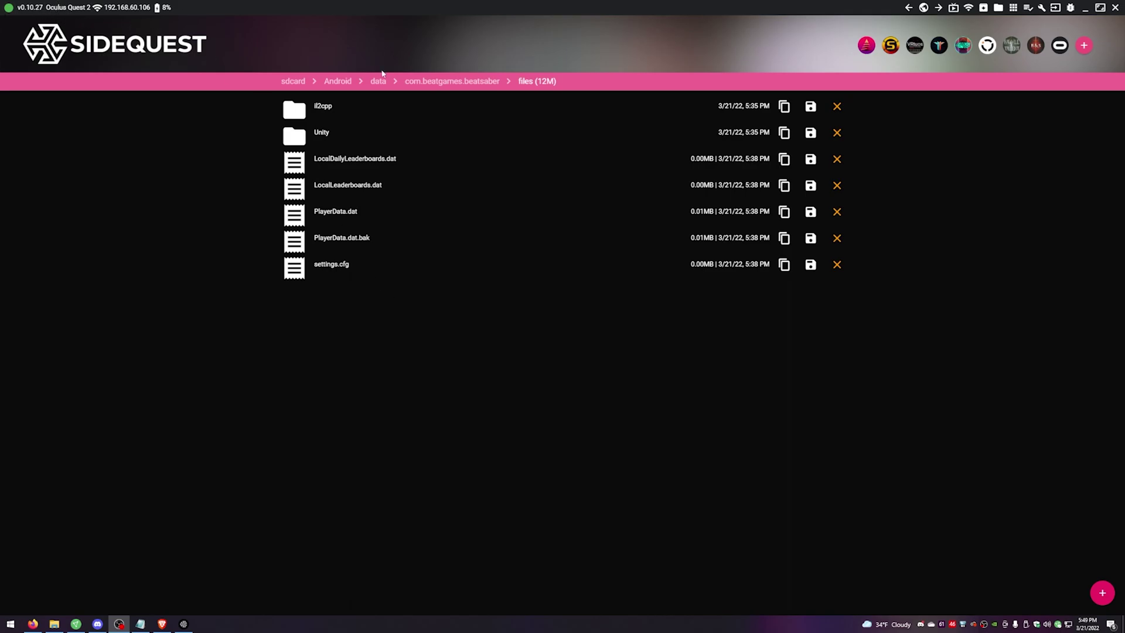
- From SideQuest Home, search 'bmbf' and sideload BMBF via Download App (Sideload)
left_click(922, 9)
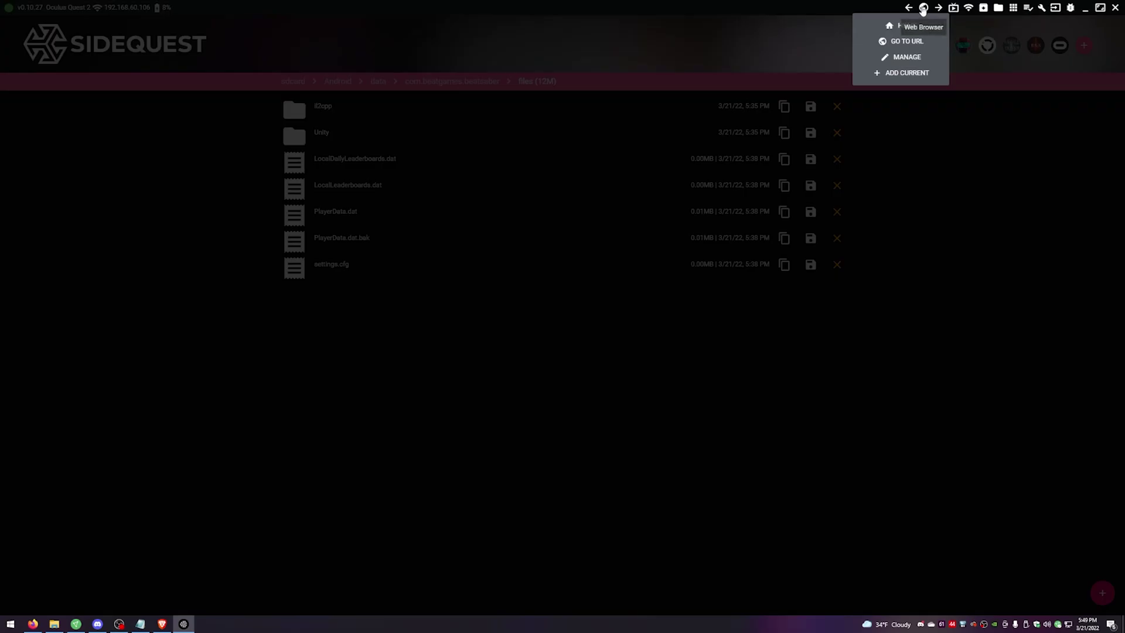
left_click(892, 27)
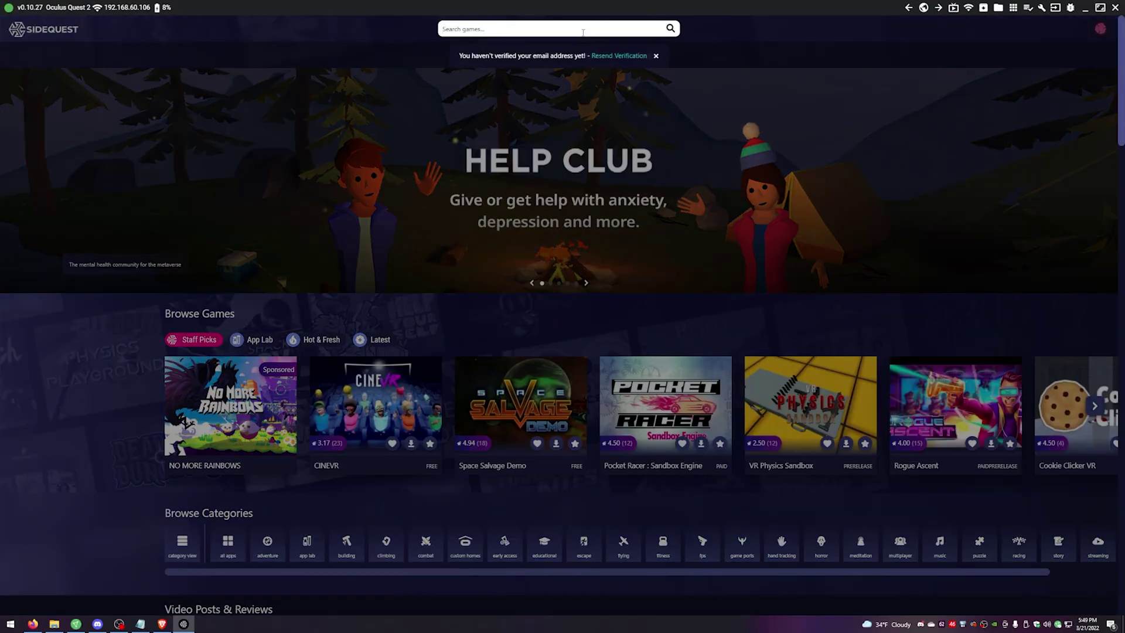
left_click(583, 32)
type("bmbf")
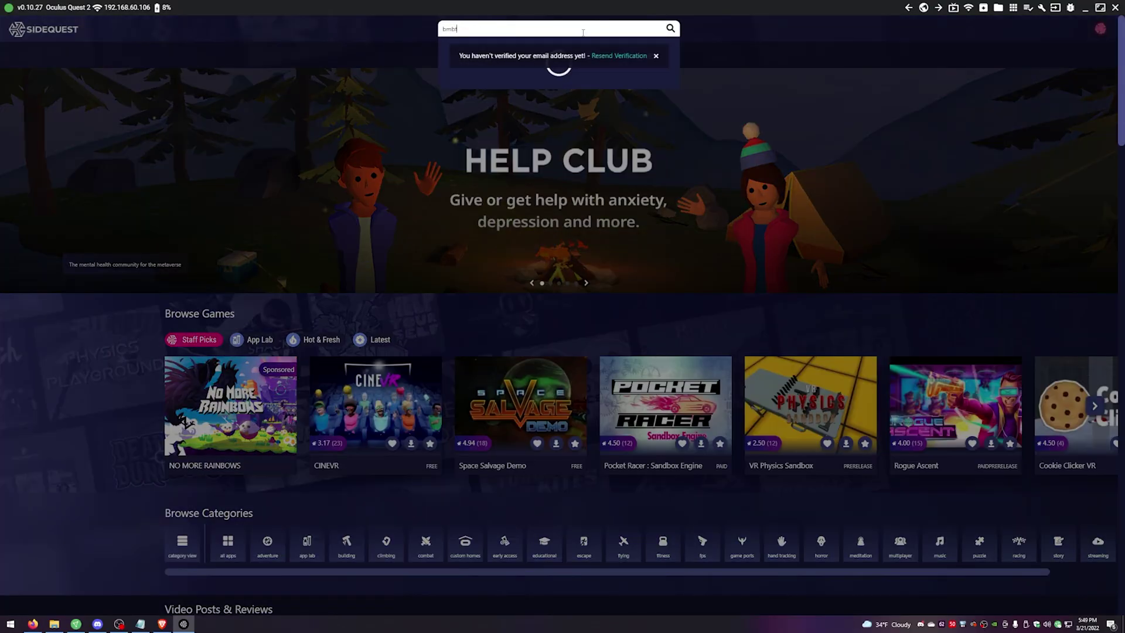
key("Return")
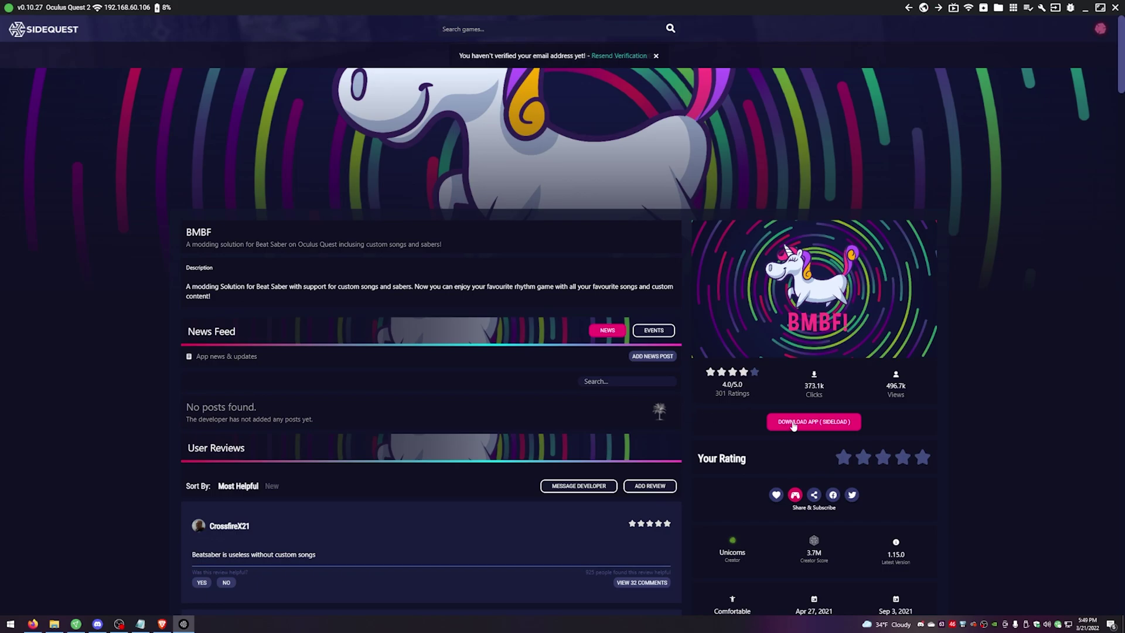
left_click(793, 423)
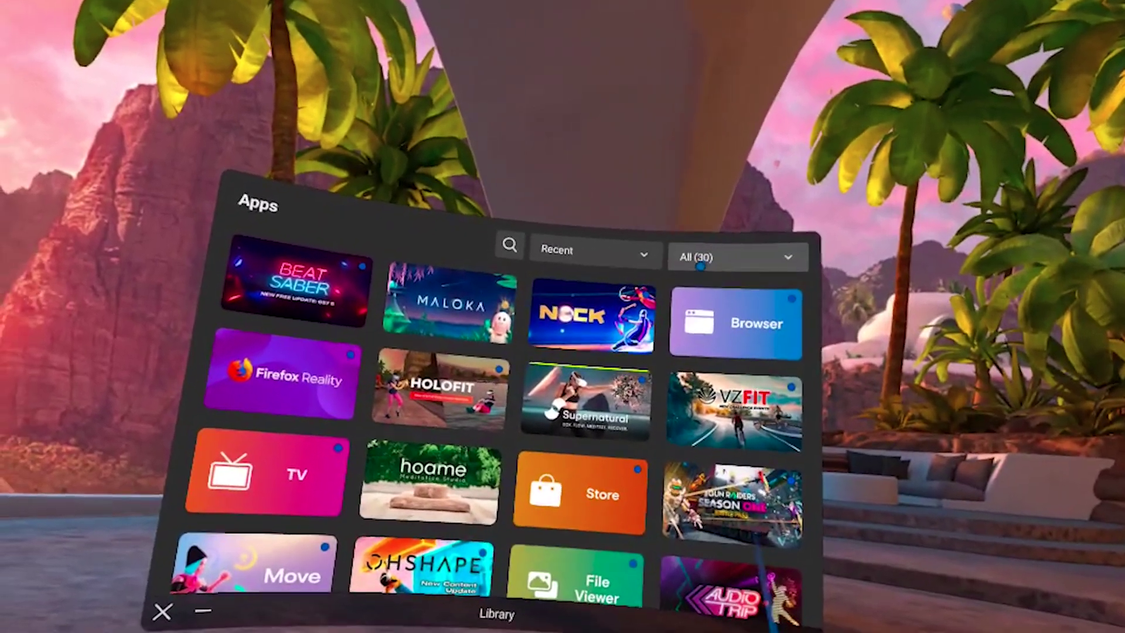
- Filter the app library to Unknown Sources and launch BMBF
left_click(684, 260)
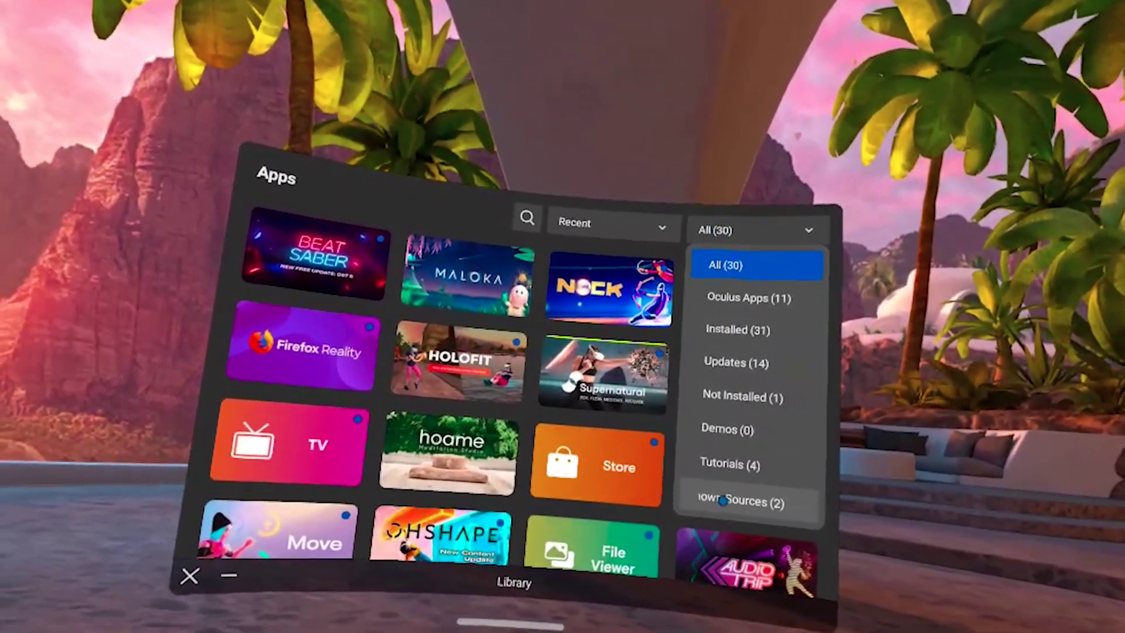
left_click(722, 501)
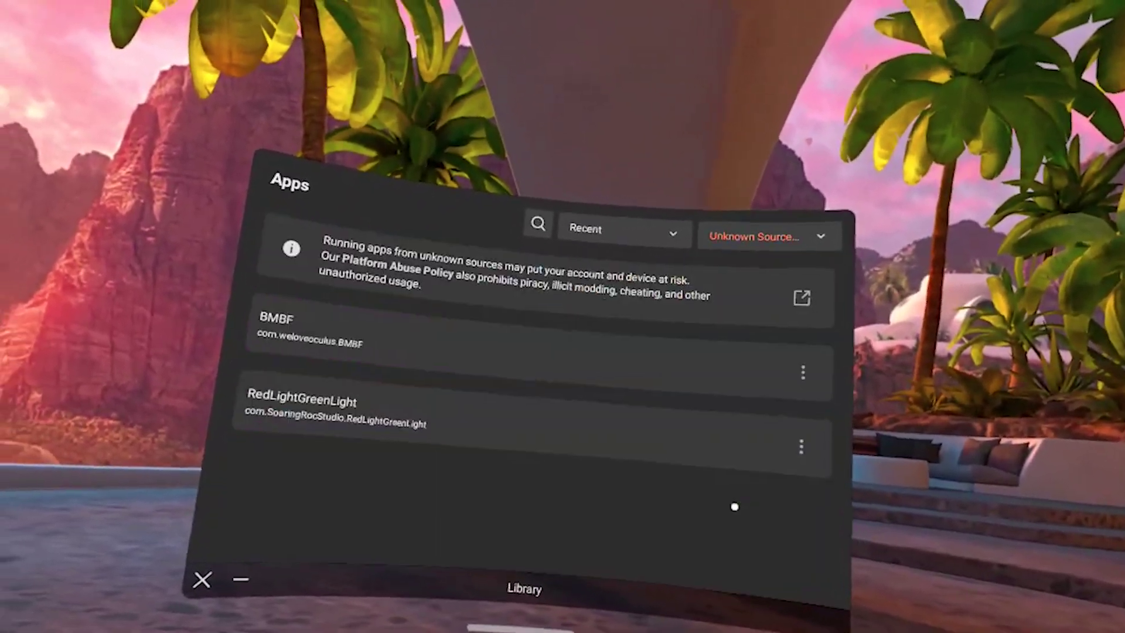
left_click(427, 332)
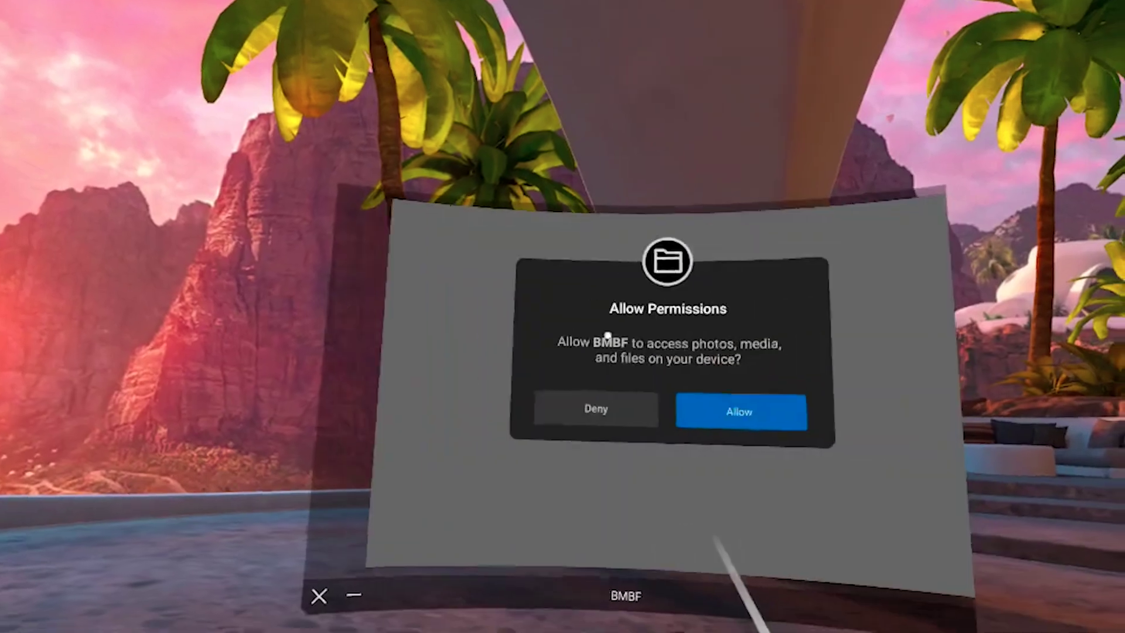
- Allow BMBF access to device files, then close its blank window and relaunch it
left_click(741, 409)
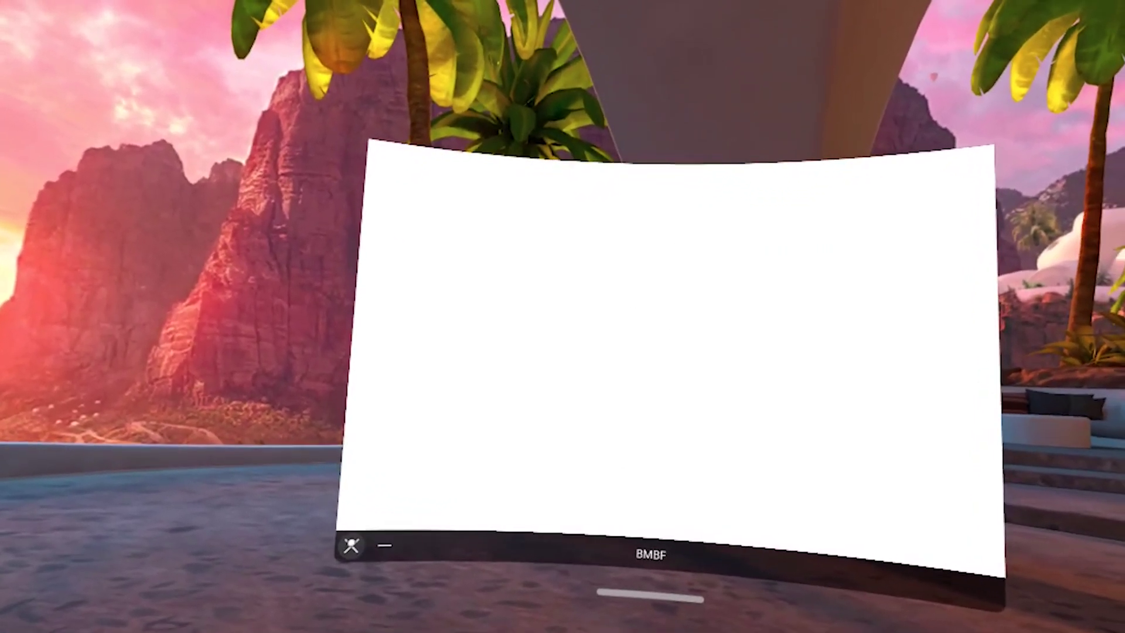
left_click(359, 541)
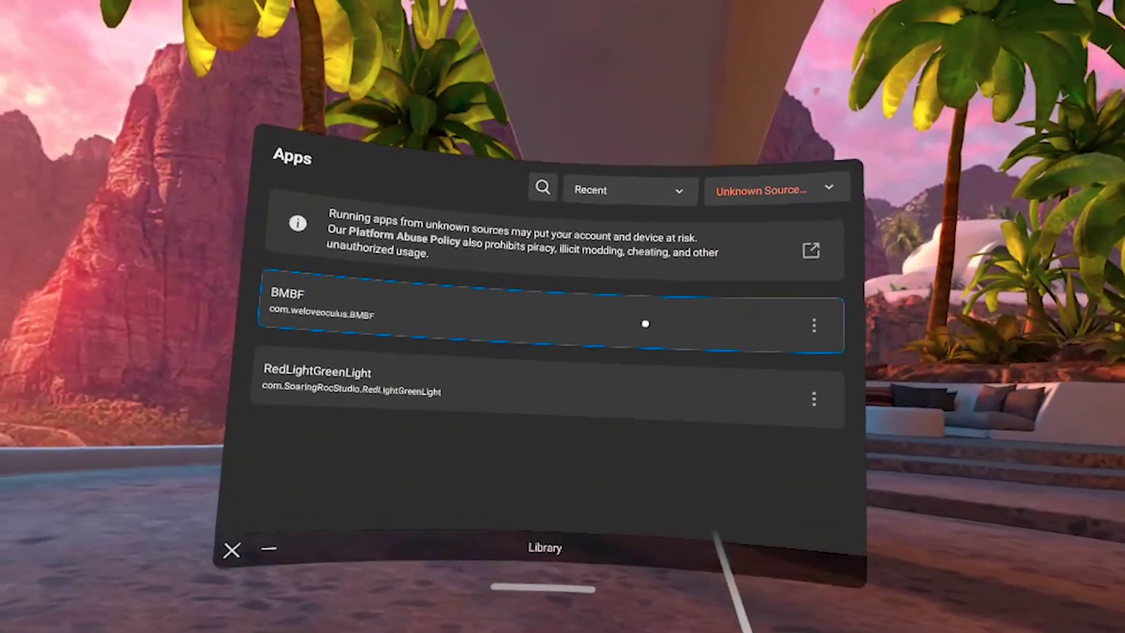
left_click(645, 322)
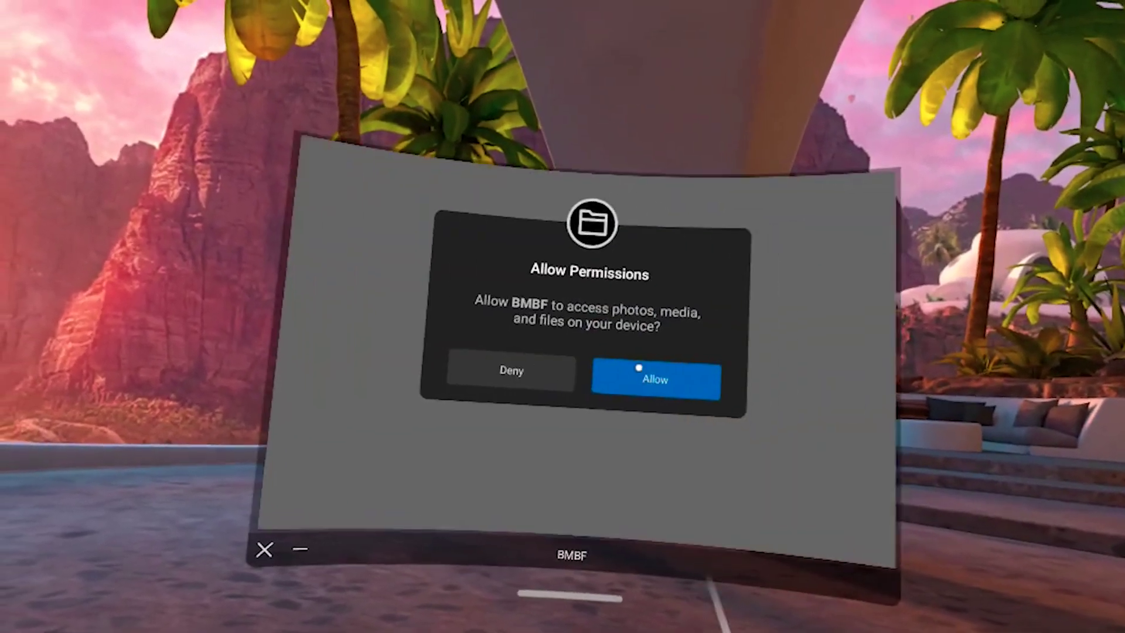